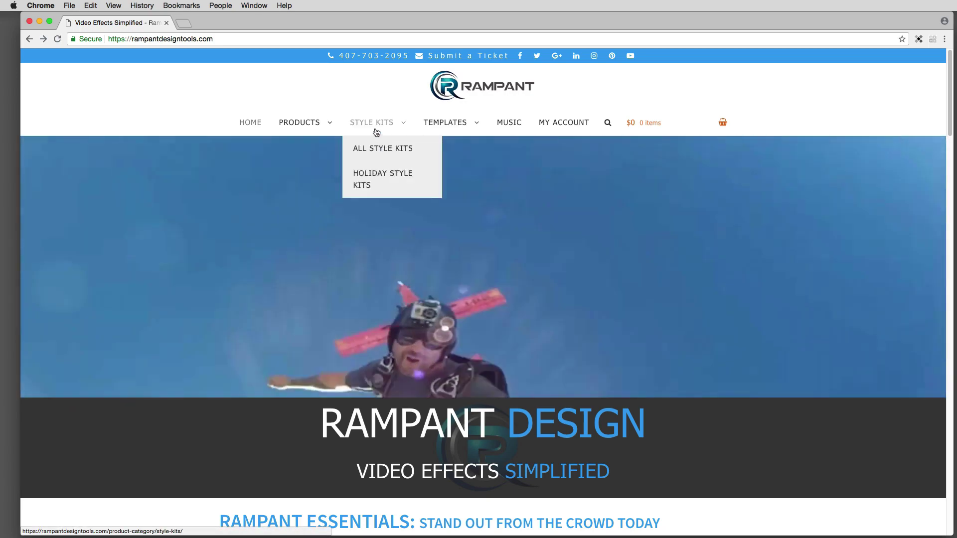
Open the Animated Mattes product category on the Rampant site and preview Rampant Studio Mattes v2
mouse_move(325, 124)
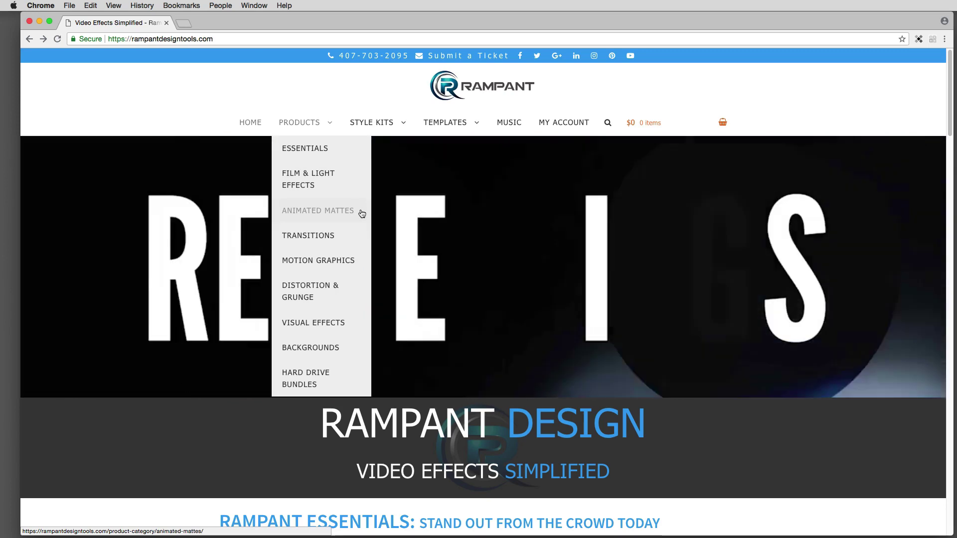
left_click(366, 214)
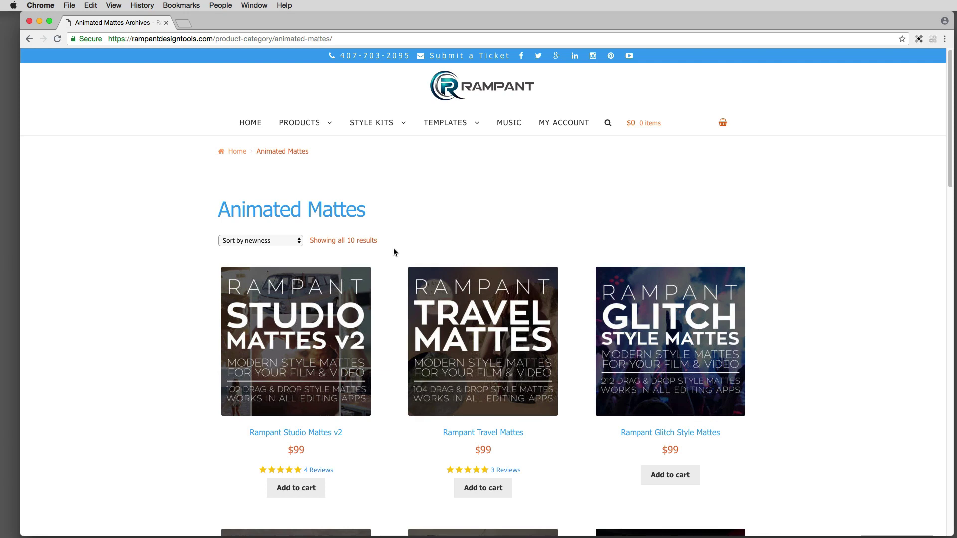
mouse_move(330, 310)
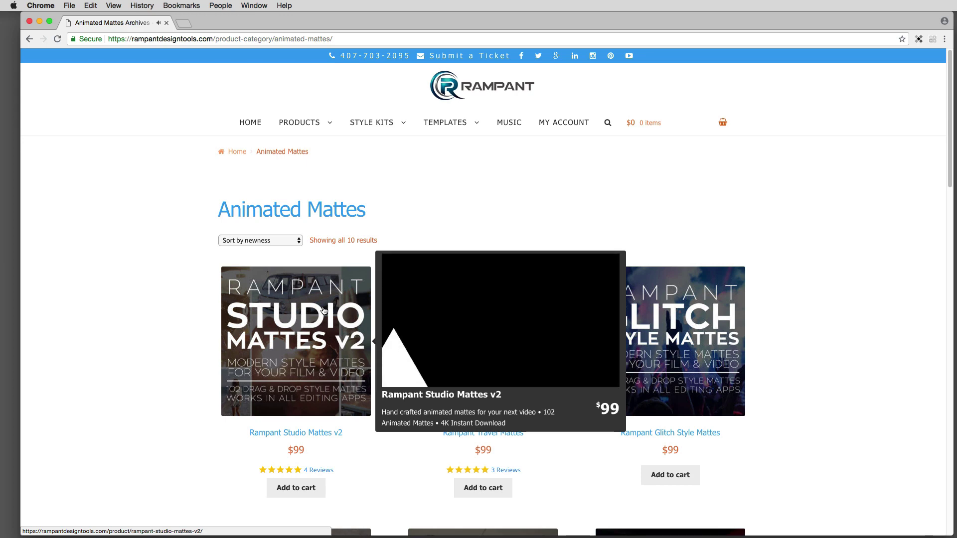
Switch to Avid Media Composer First and preview the clips A106-C081D.new.01 and 002-C055.new.01 in the source monitor
key("super+h")
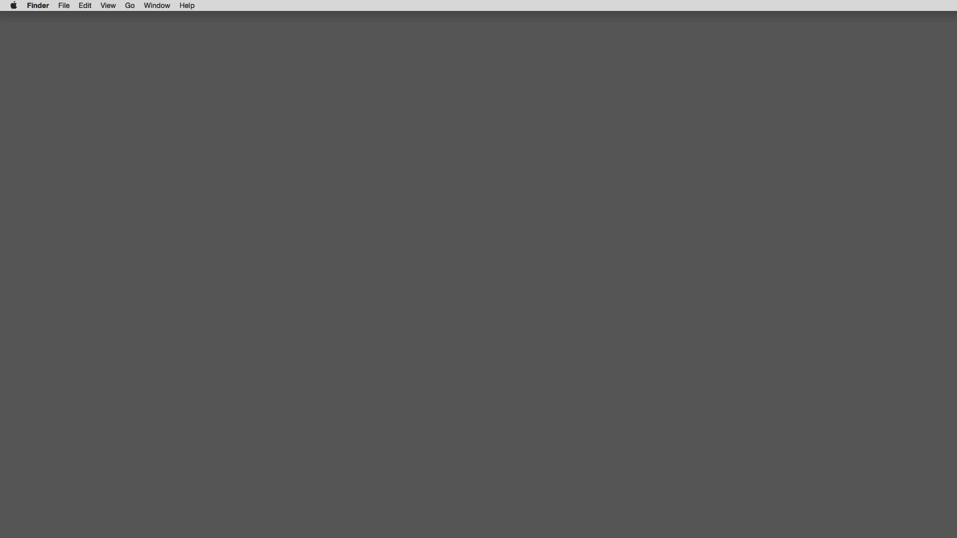
key("super+Tab")
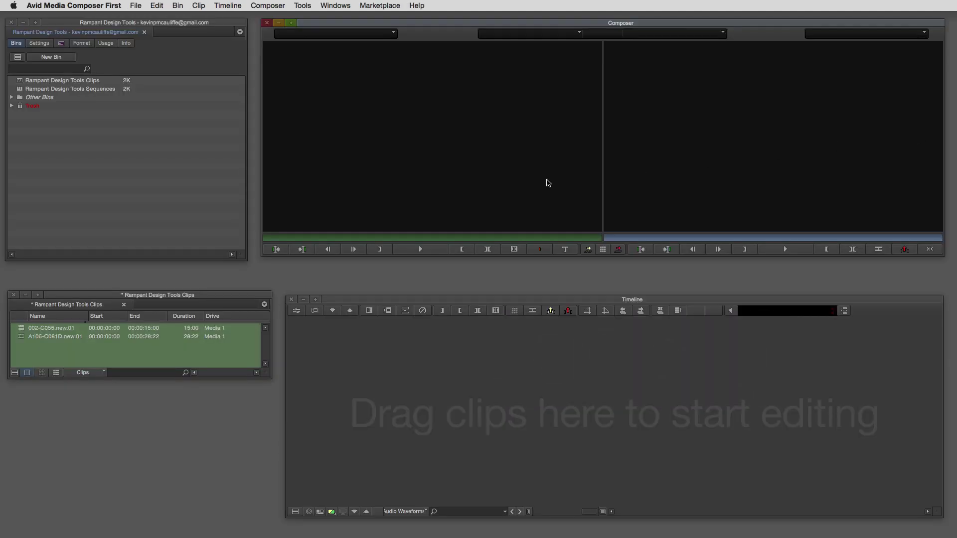
double_click(22, 329)
double_click(31, 338)
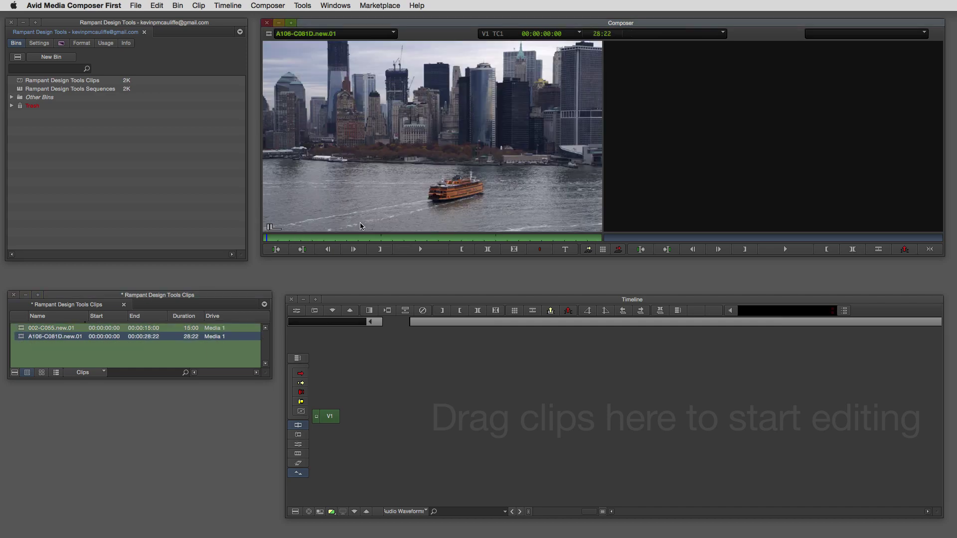
left_click_drag(365, 238, 283, 236)
key("l")
key("l")
key("l")
key("l")
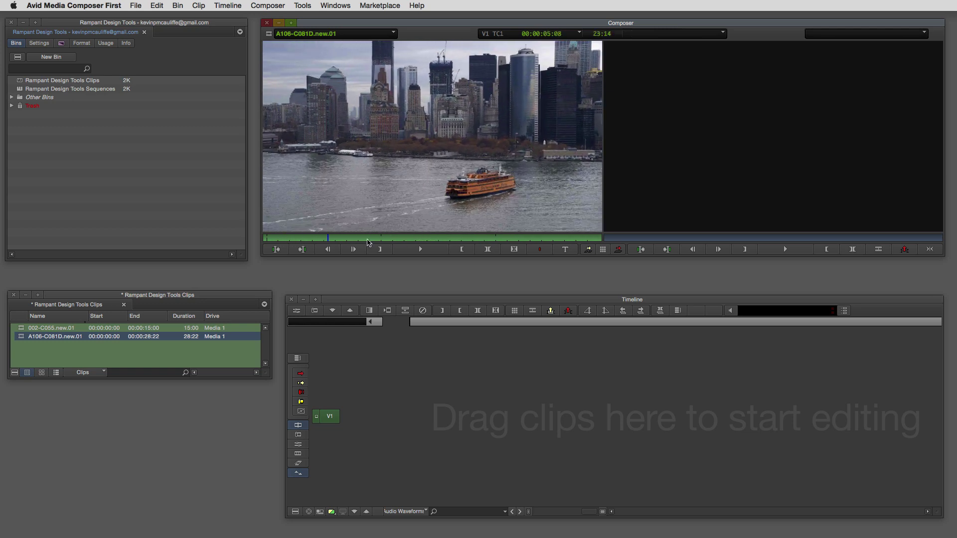
double_click(25, 328)
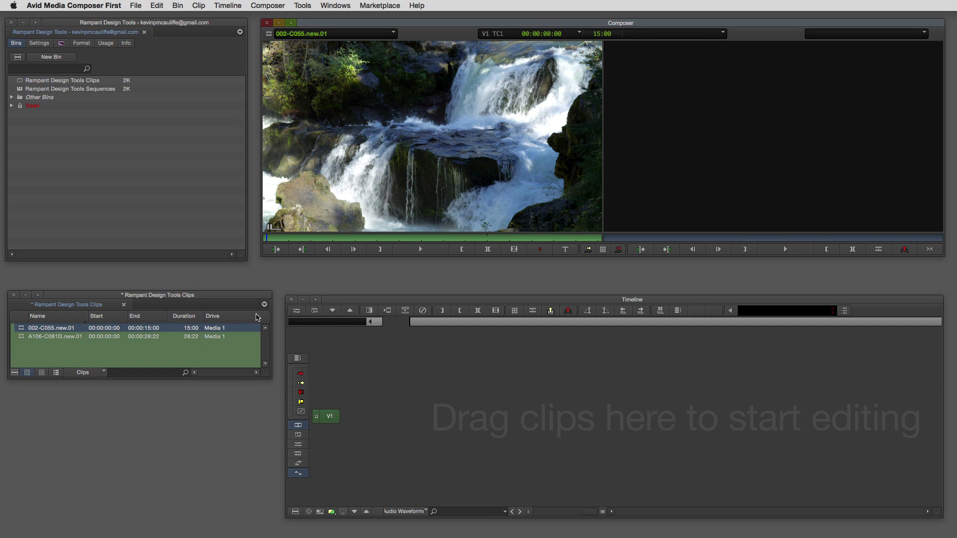
Open the Source Browser from the clips bin and browse in list view to the Rampant folder inside Footage on Media 1
left_click(155, 350)
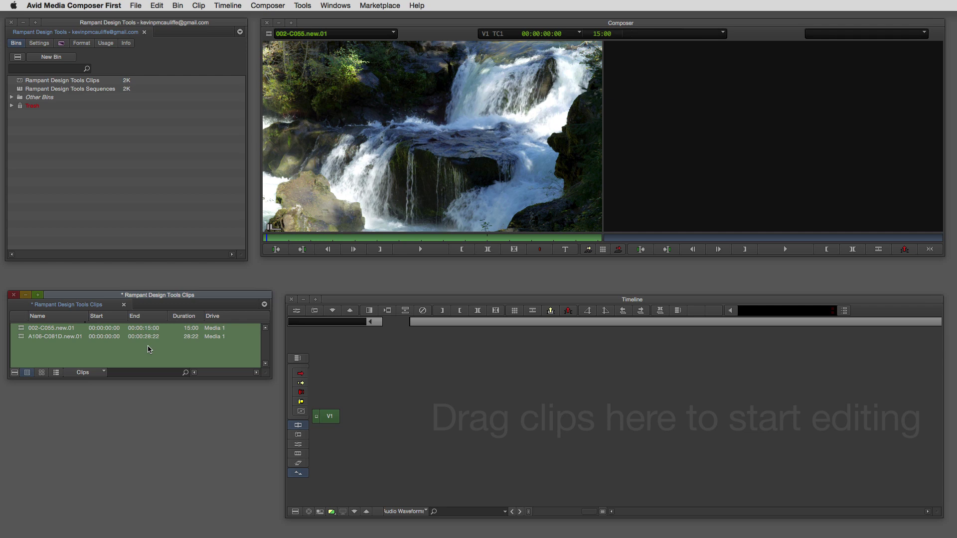
right_click(127, 349)
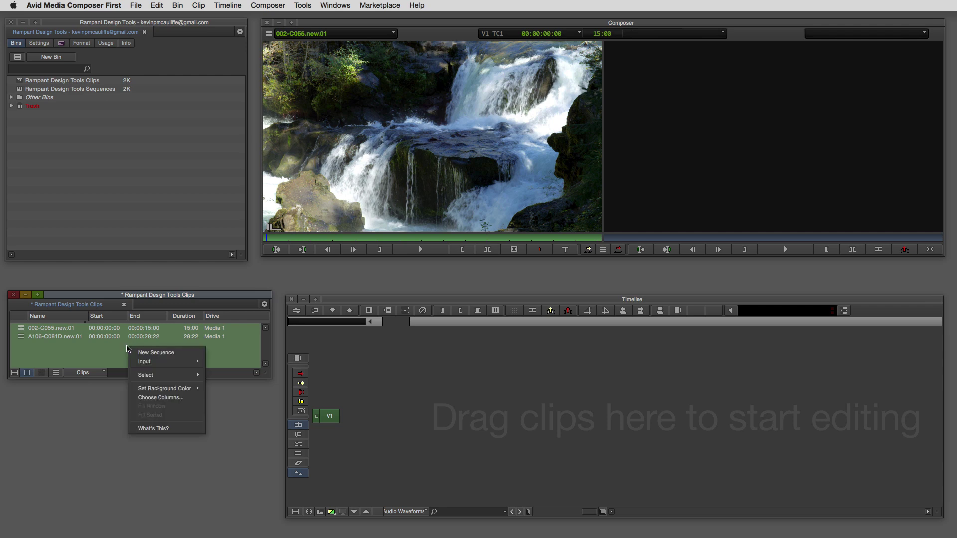
mouse_move(149, 361)
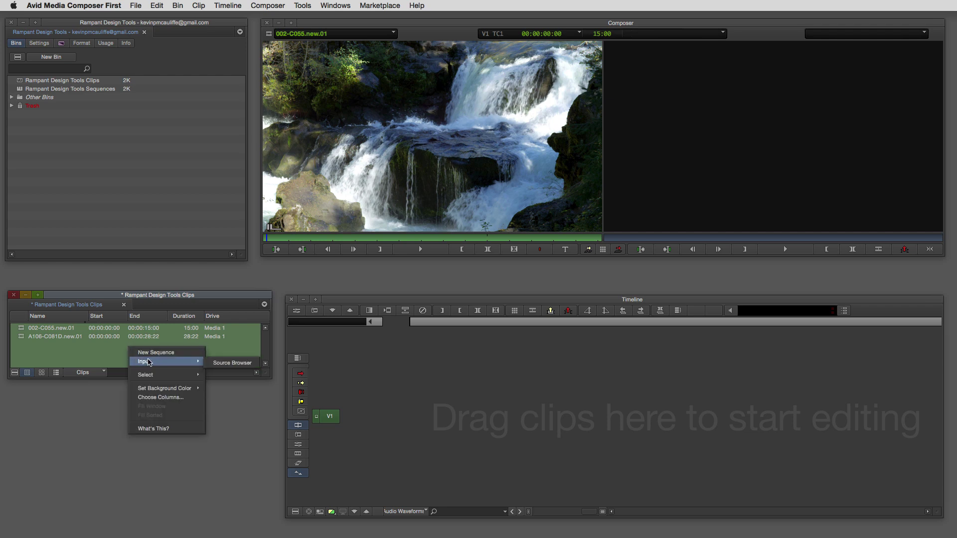
left_click(219, 364)
left_click_drag(864, 478, 758, 402)
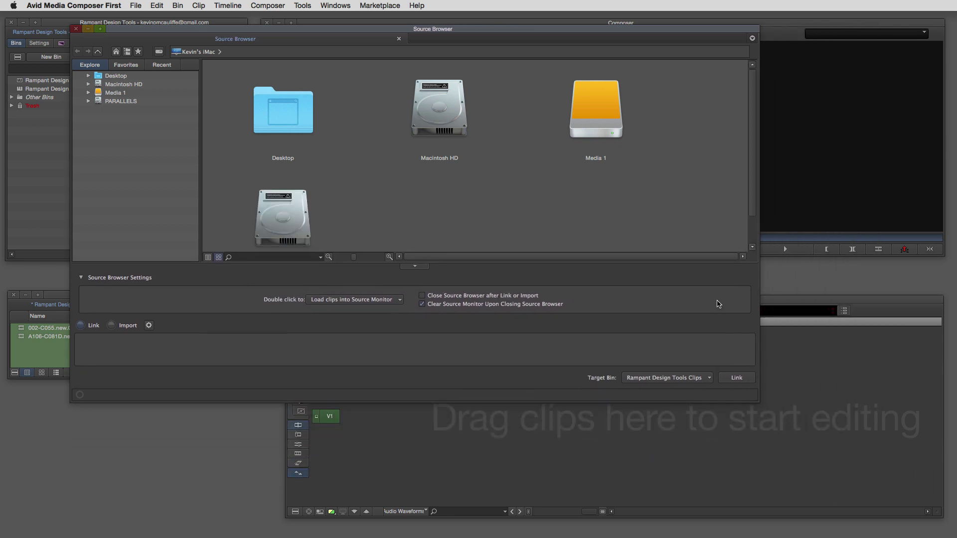
double_click(603, 112)
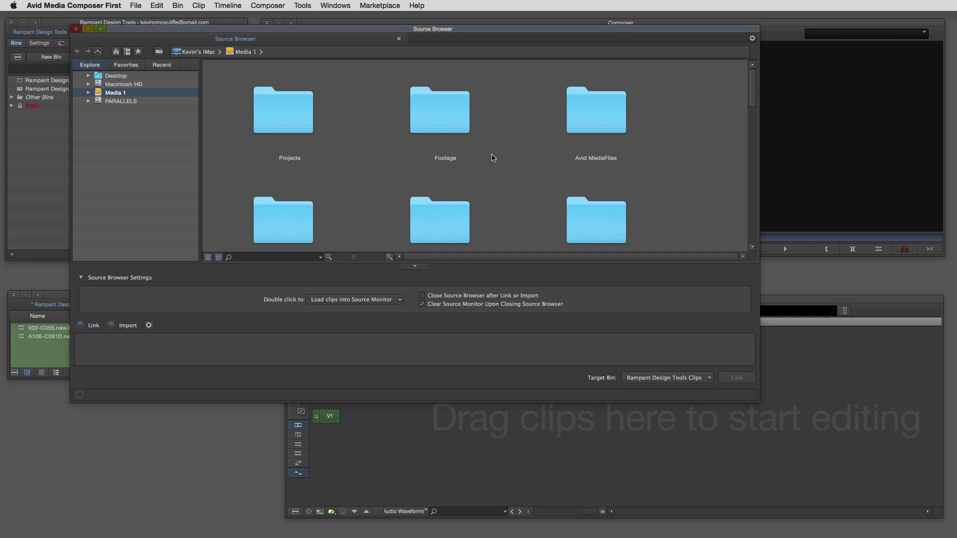
double_click(430, 119)
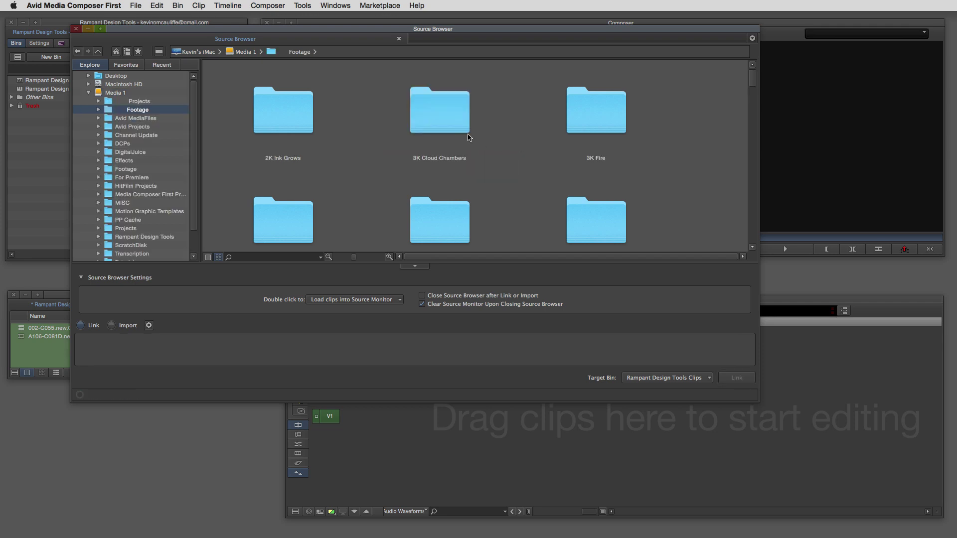
left_click(208, 257)
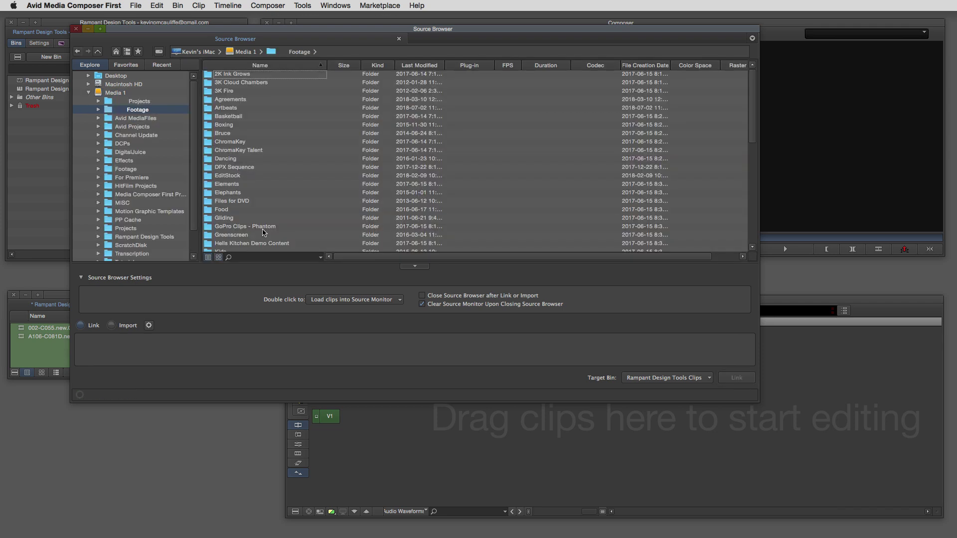
scroll(334, 153, "down", 5)
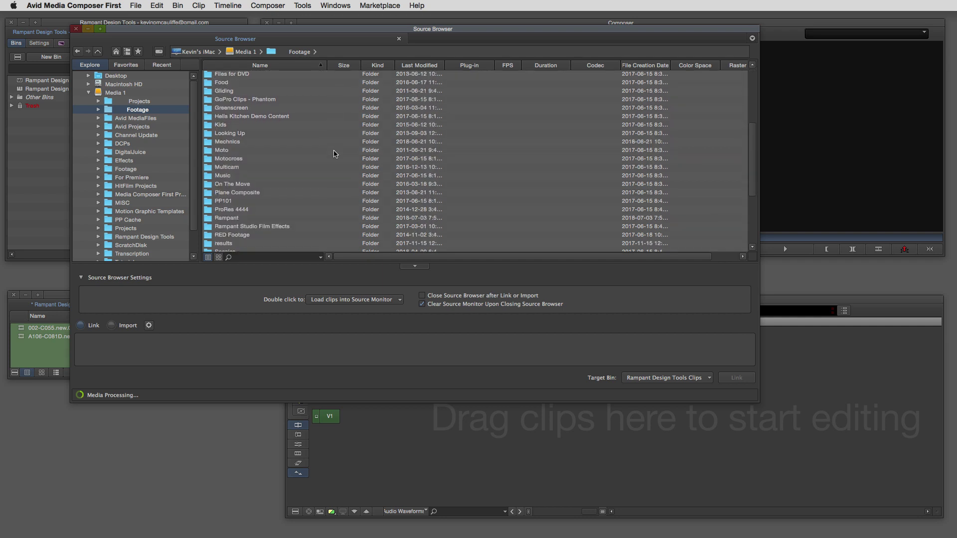
double_click(249, 220)
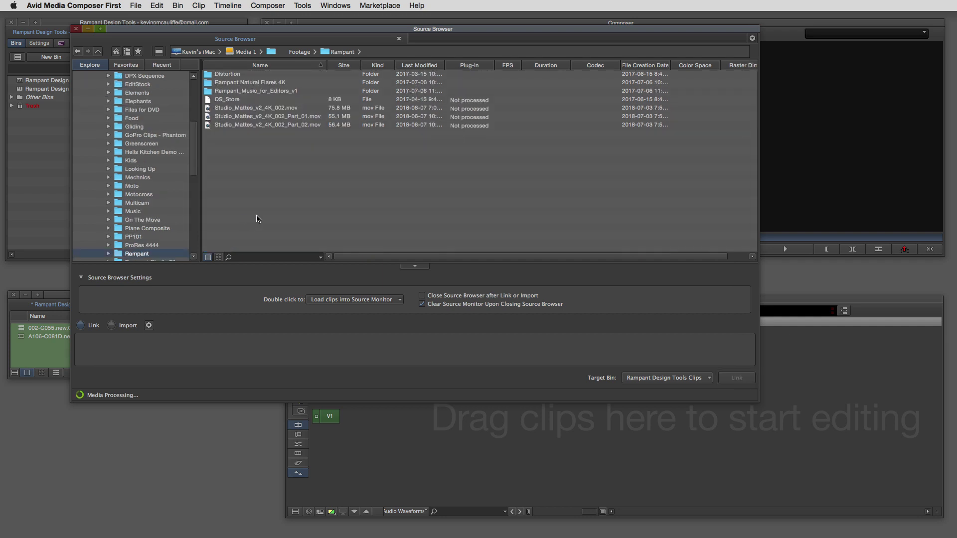
Link the three Studio_Mattes_v2_4K_002 movie files to the Rampant Design Tools Clips bin and close the Source Browser
left_click_drag(328, 65, 389, 65)
left_click(281, 108)
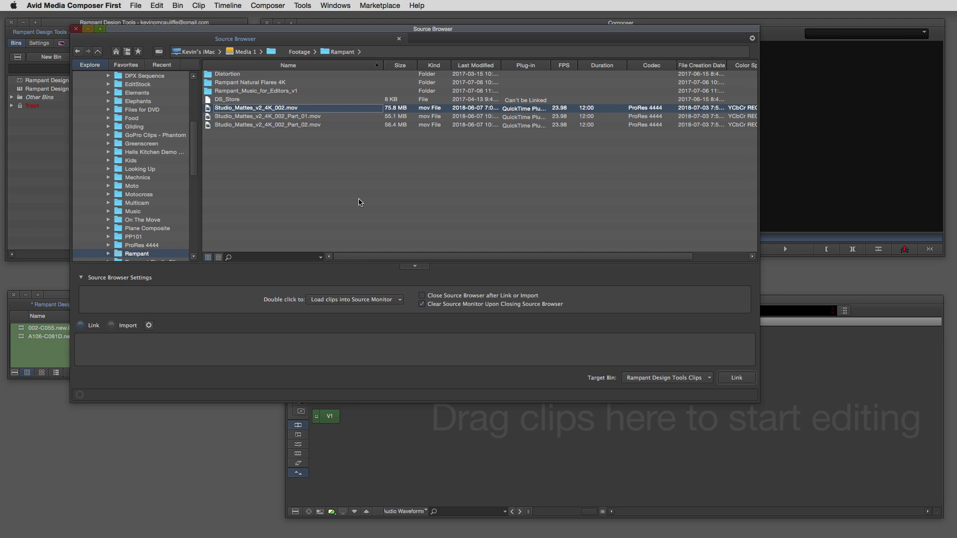
left_click(282, 125, "shift")
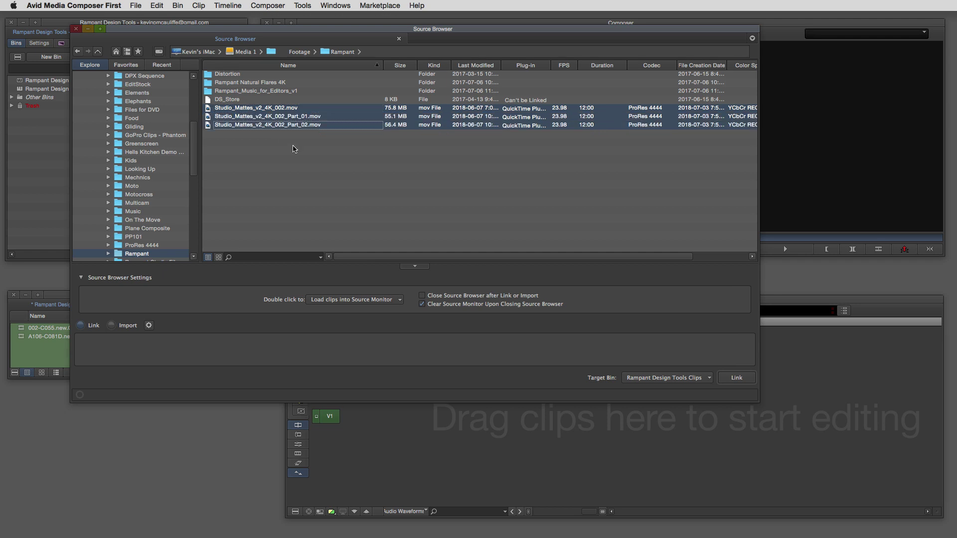
left_click(728, 377)
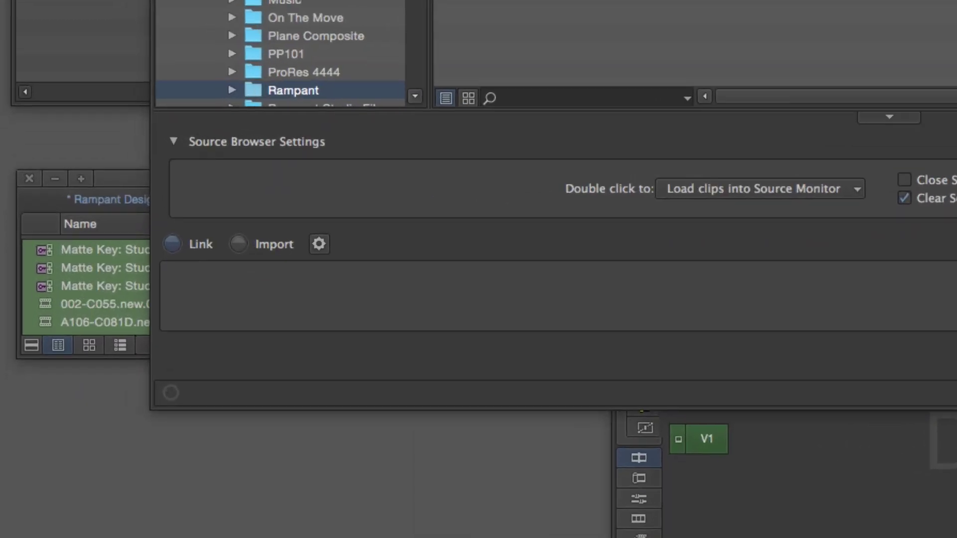
left_click(76, 28)
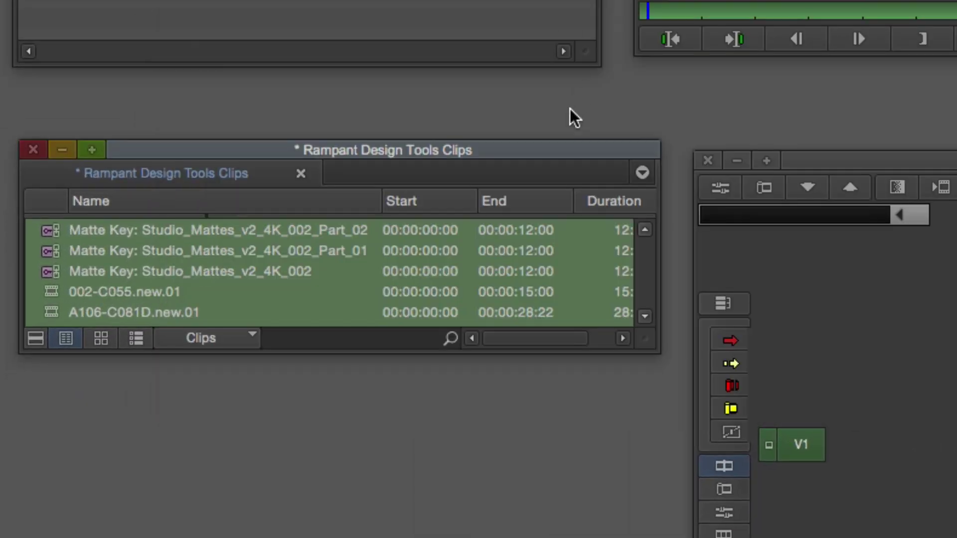
Reposition and enlarge the Rampant Design Tools Clips bin window, and save the bin
left_click_drag(553, 145, 551, 98)
left_click_drag(651, 282, 681, 348)
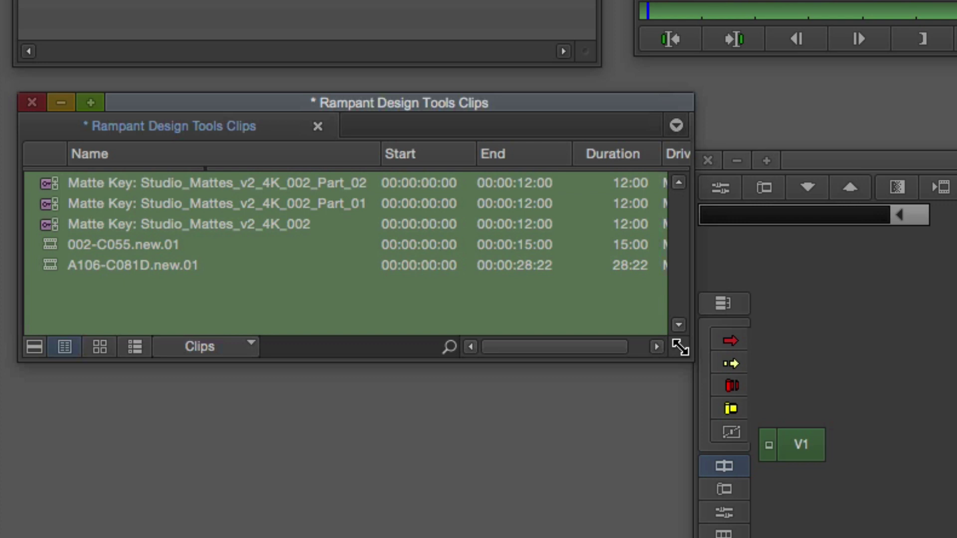
key("ctrl+s")
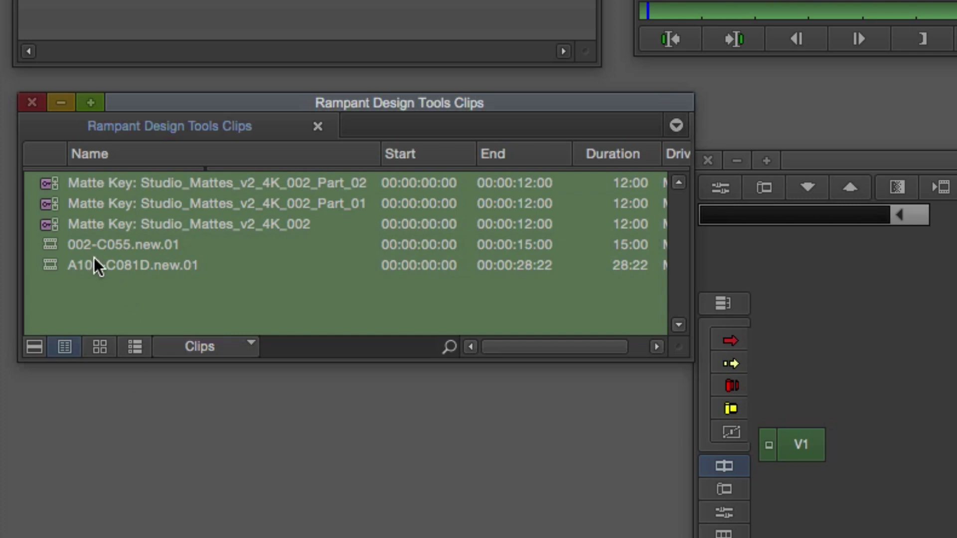
Delete the three Matte Key effect clips from the Rampant Design Tools Clips bin
left_click(45, 225)
left_click(48, 186, "shift")
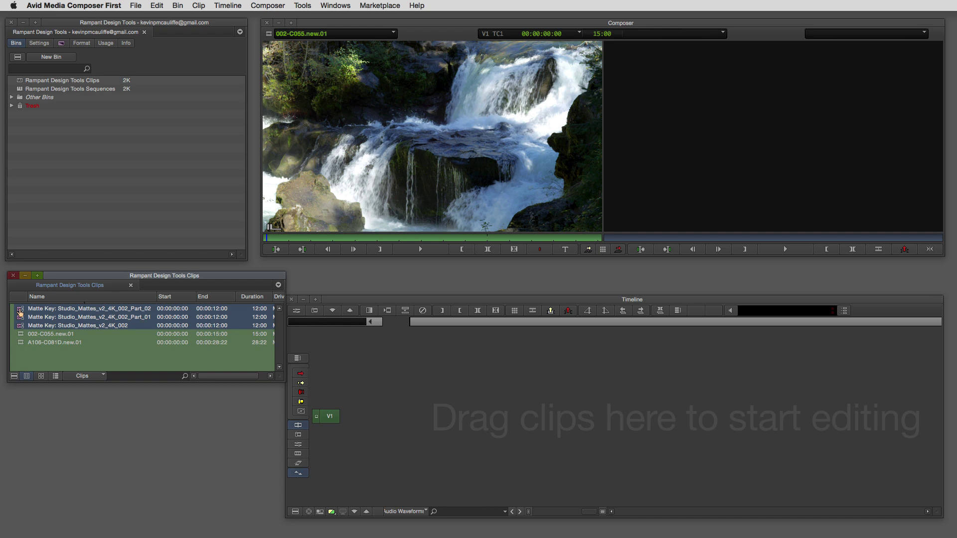
key("Delete")
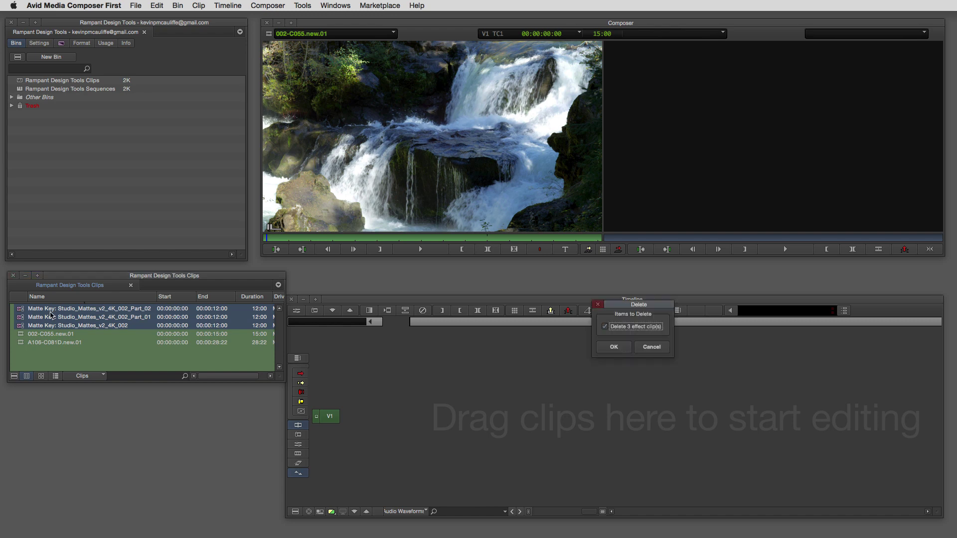
left_click(610, 348)
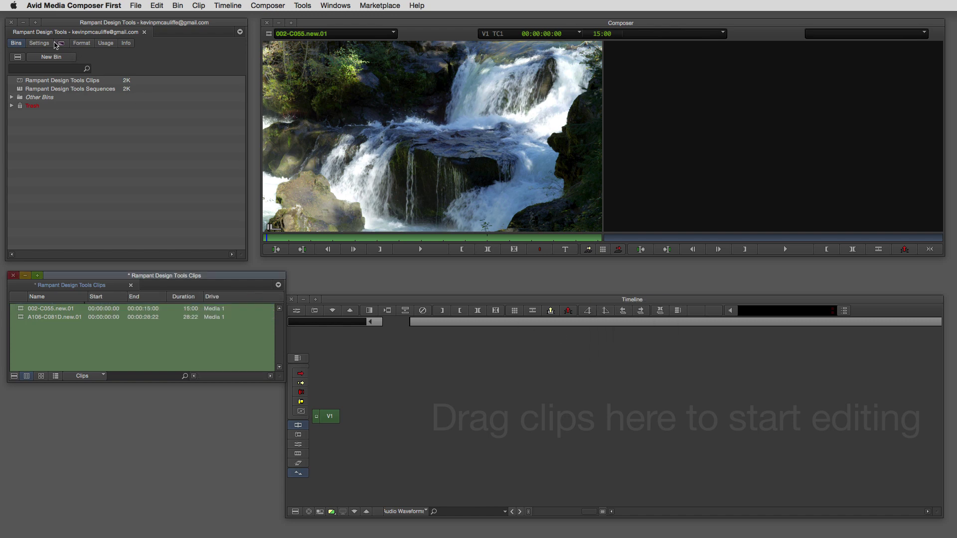
Set the Alpha Channel option in the project's Link settings to Ignore
left_click(44, 46)
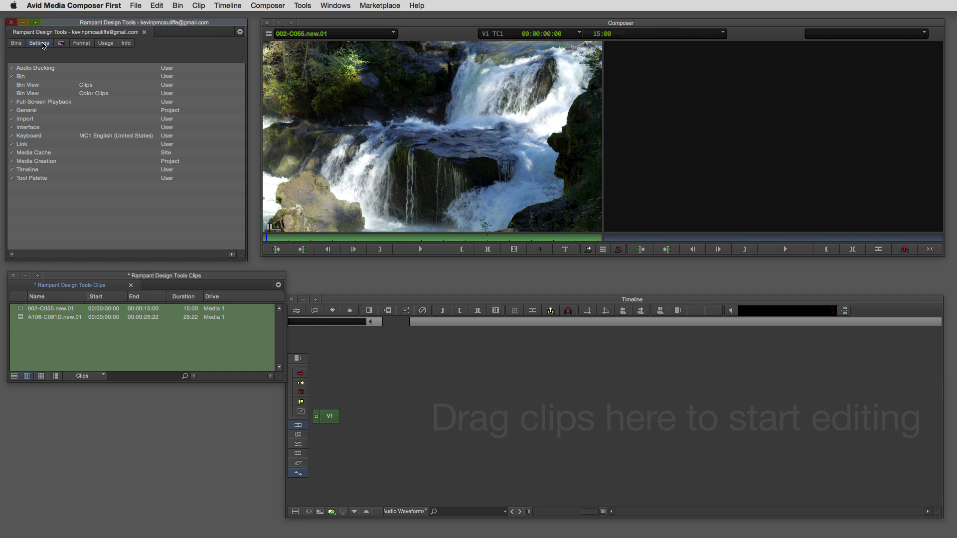
double_click(30, 145)
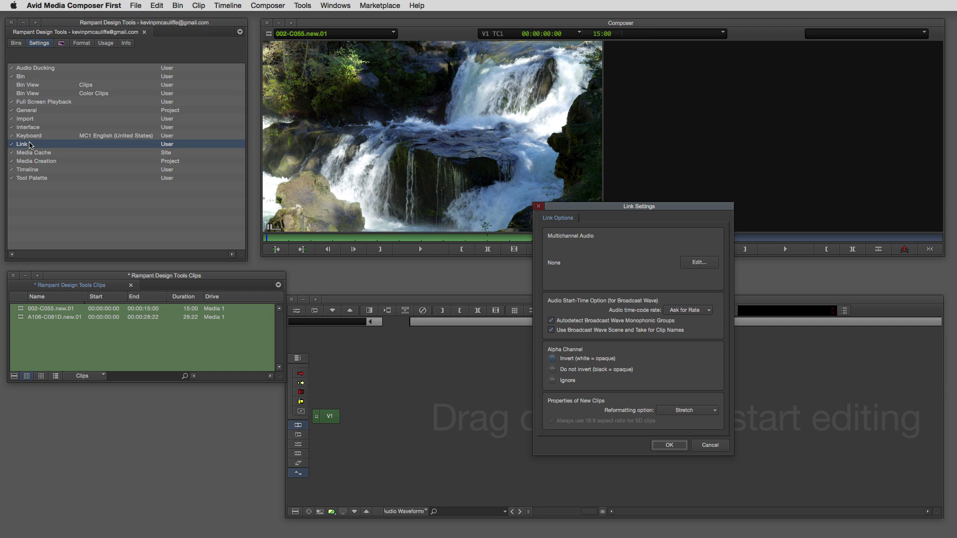
left_click_drag(588, 211, 401, 97)
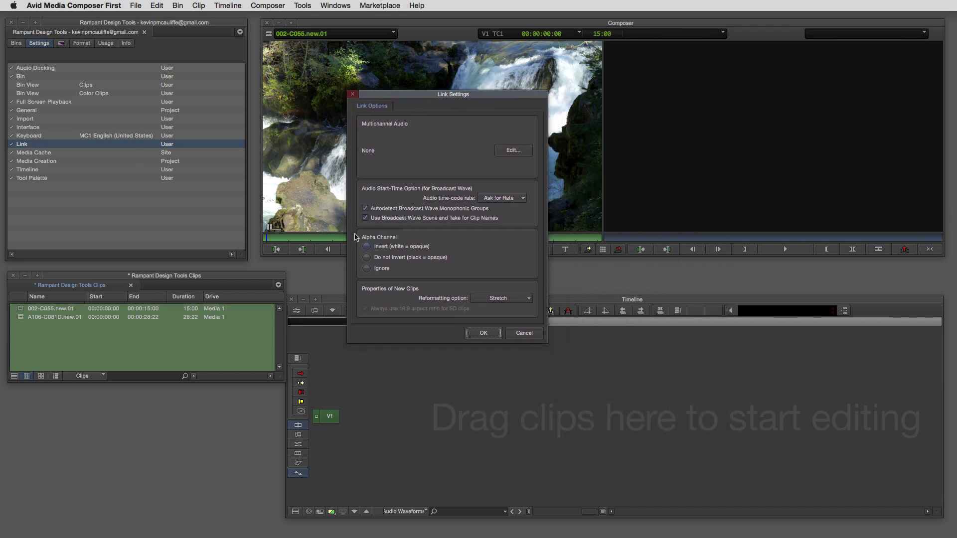
left_click(368, 269)
left_click(482, 333)
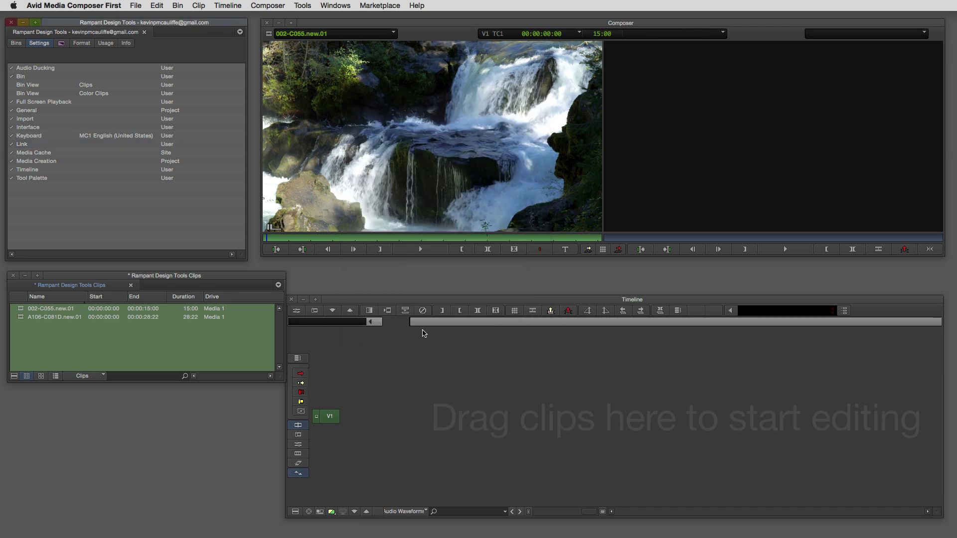
Link Studio_Mattes_v2_4K_002.mov and its Part_01 and Part_02 files to the clips bin with the Source Browser, and close it
right_click(70, 341)
mouse_move(88, 353)
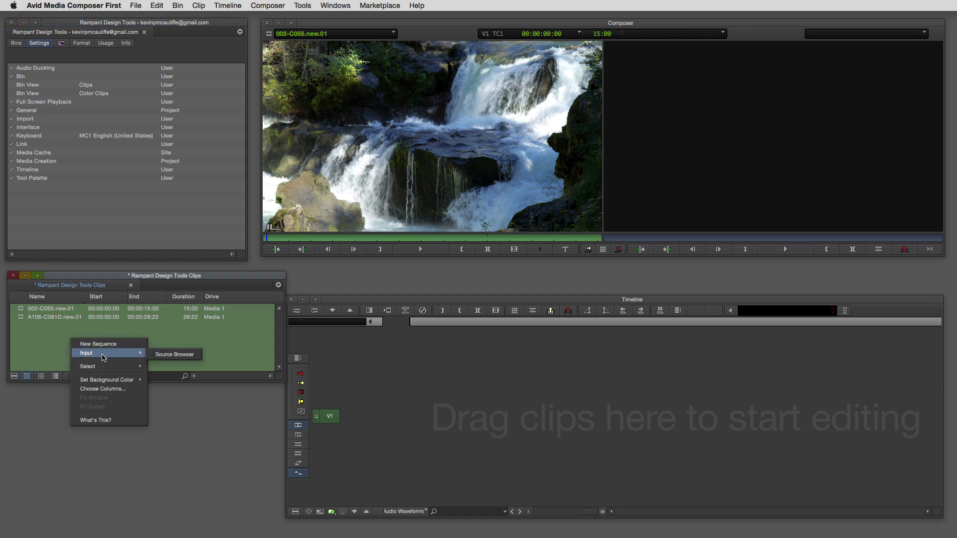
left_click(175, 355)
left_click(272, 108)
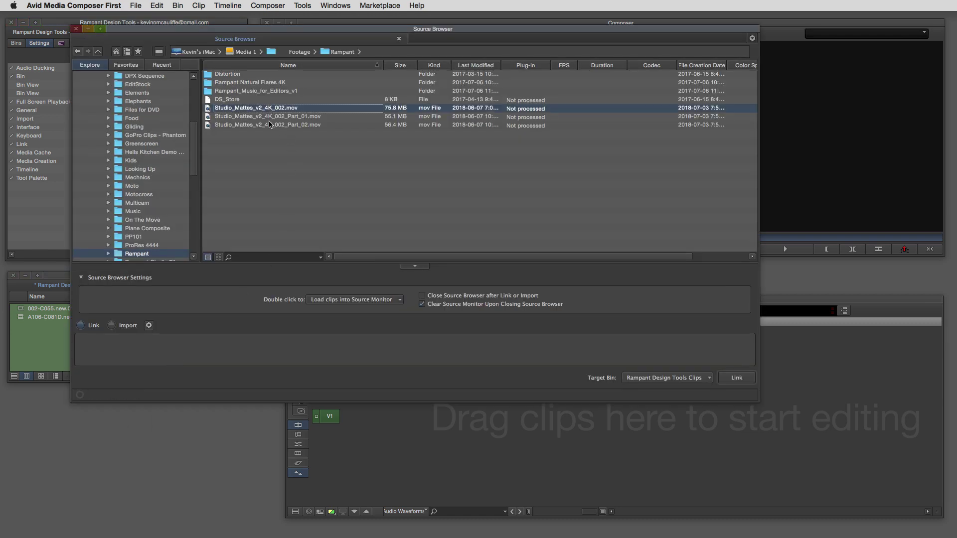
left_click(272, 125, "shift")
left_click(736, 377)
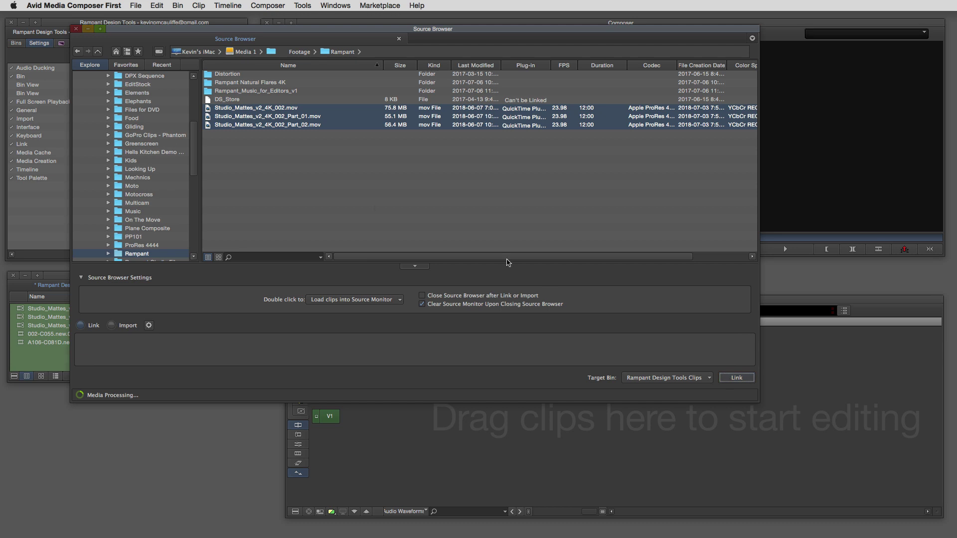
left_click(76, 29)
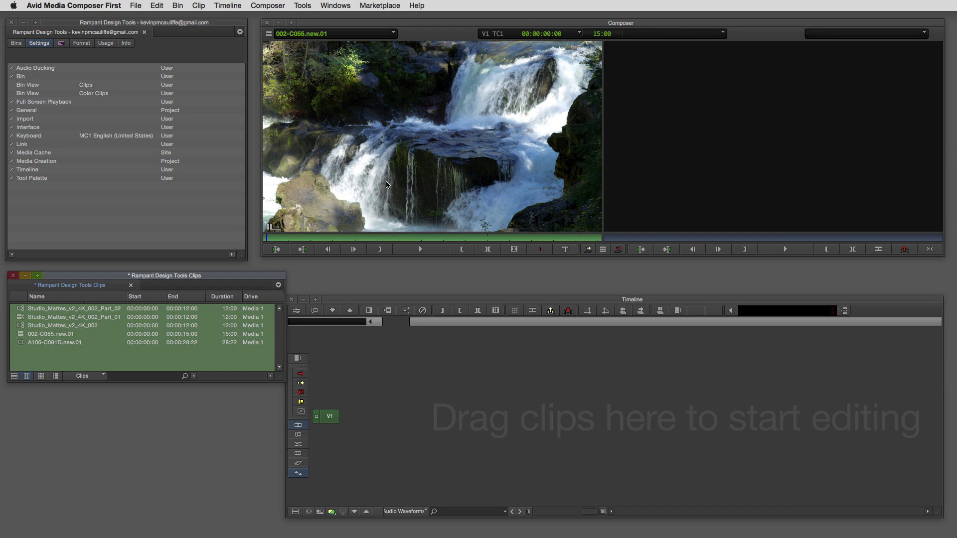
Mark a 10-second range of 002-C055.new.01 from 00:00:04:00 to 00:00:13:23 and splice it into a new sequence
left_click_drag(337, 239, 353, 238)
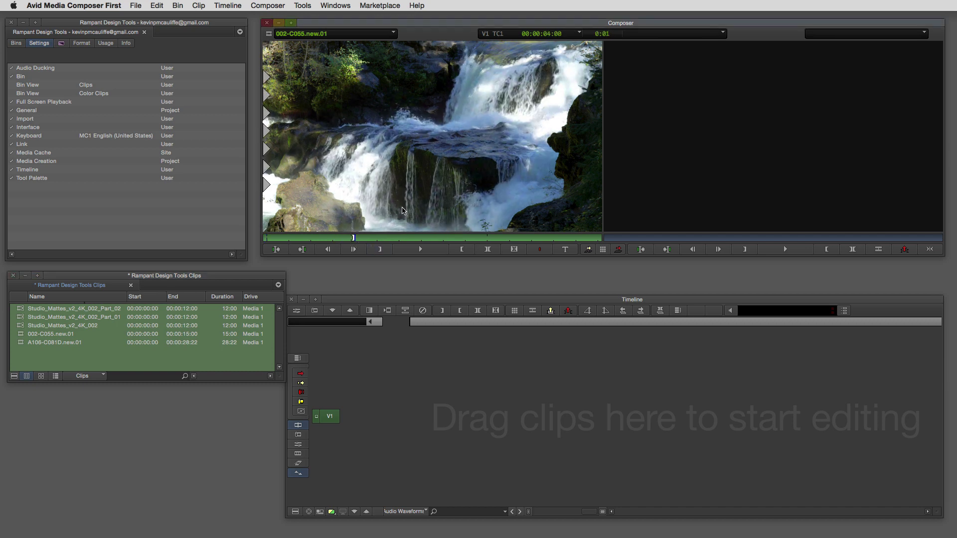
key("Return")
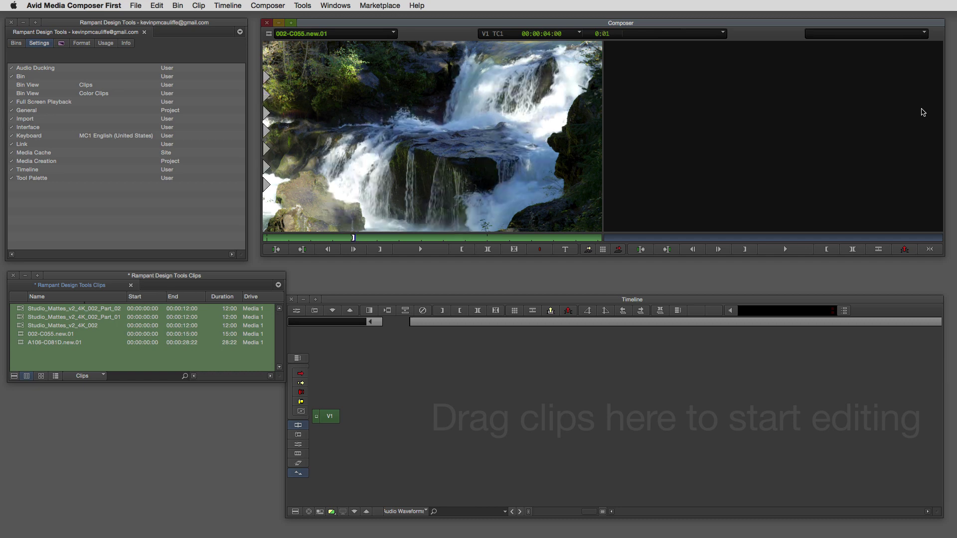
type("+913")
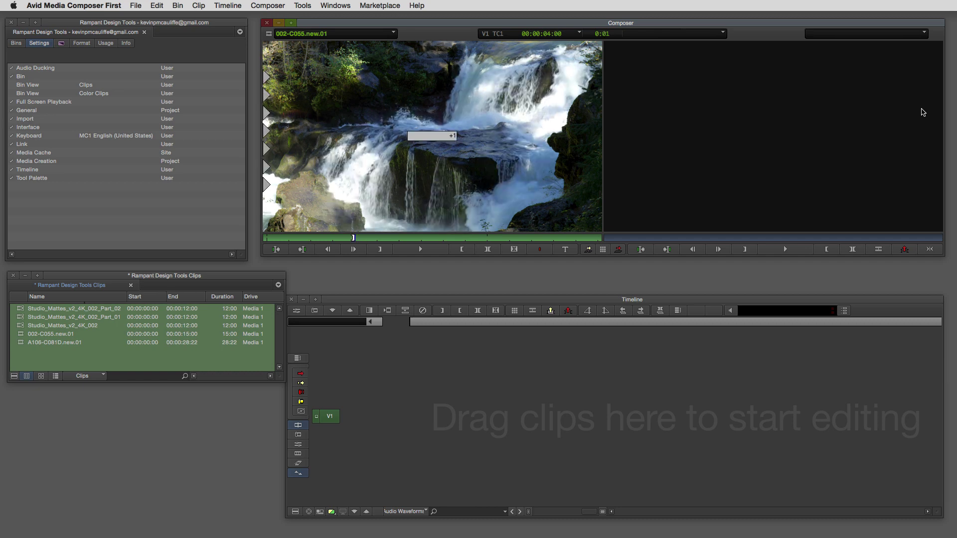
key("Return")
key("i")
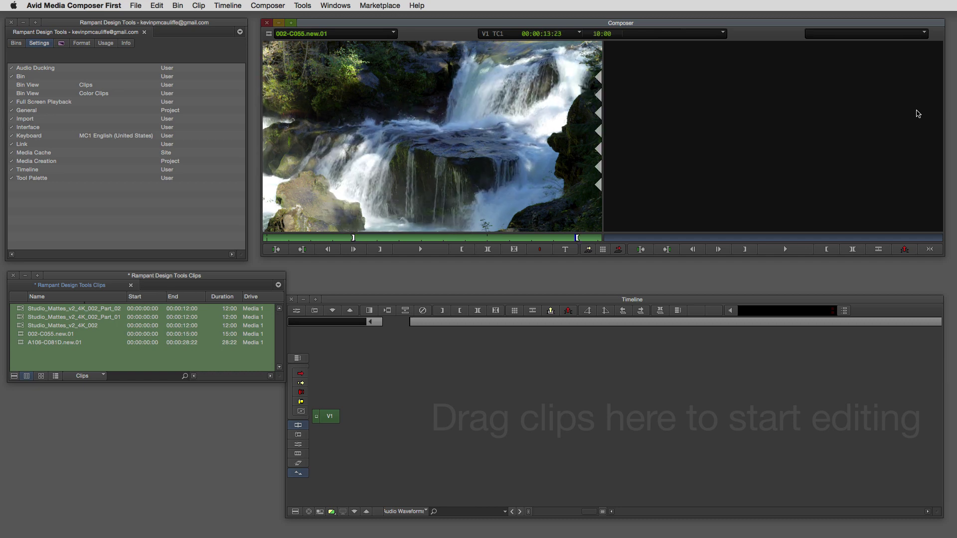
key("v")
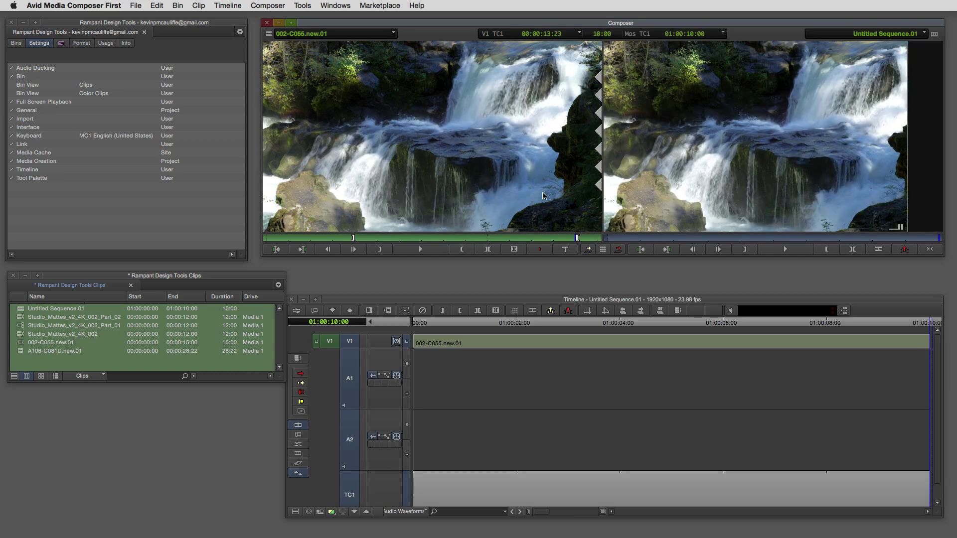
Delete the empty audio tracks A1 and A2 from Untitled Sequence.01
left_click(488, 369)
key("Delete")
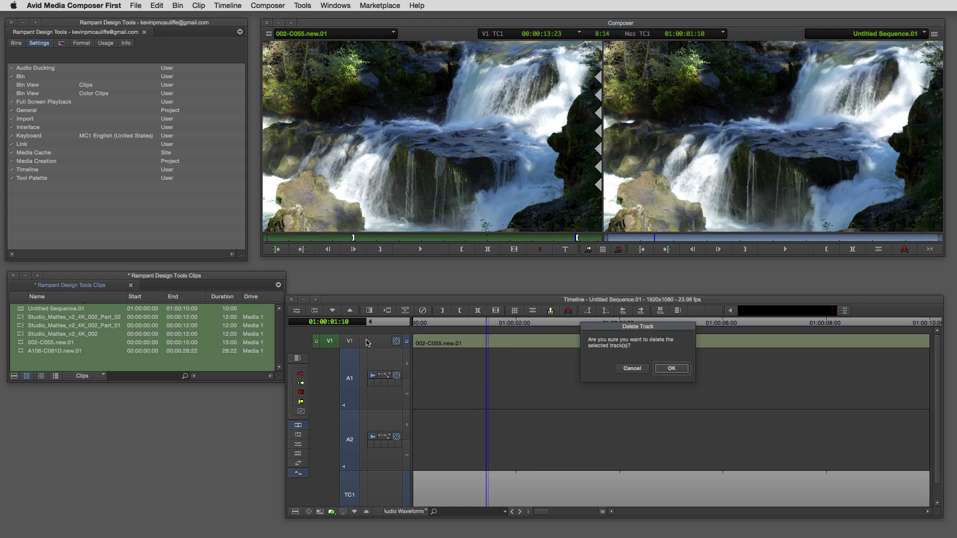
left_click(670, 370)
left_click(435, 400)
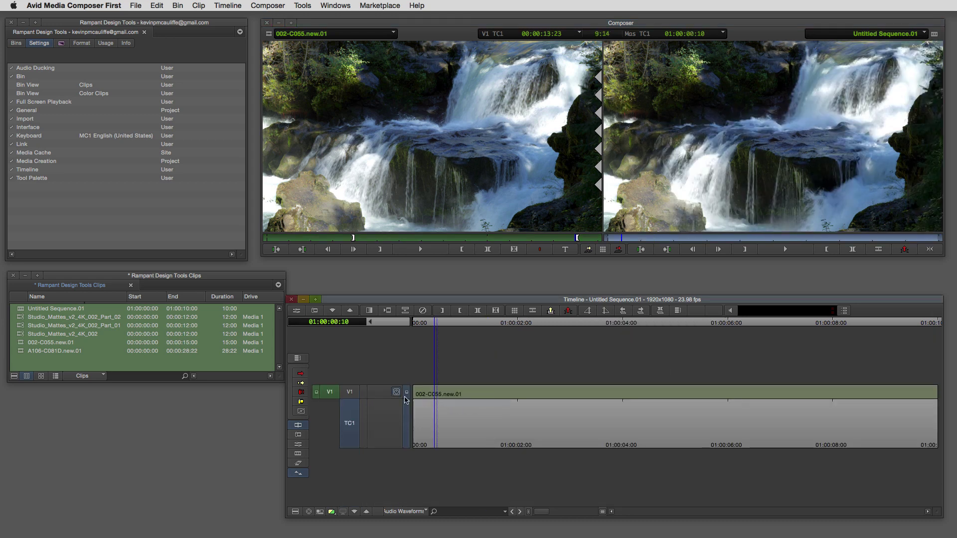
left_click(442, 401)
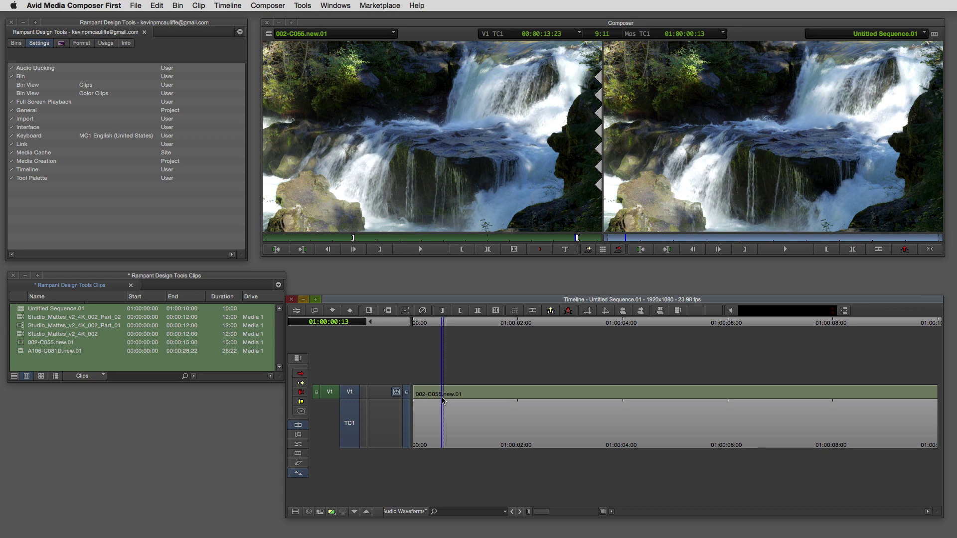
Load Studio_Mattes_v2_4K_002 into the source monitor and preview its animation from the start
left_click_drag(23, 333, 334, 243)
left_click(306, 238)
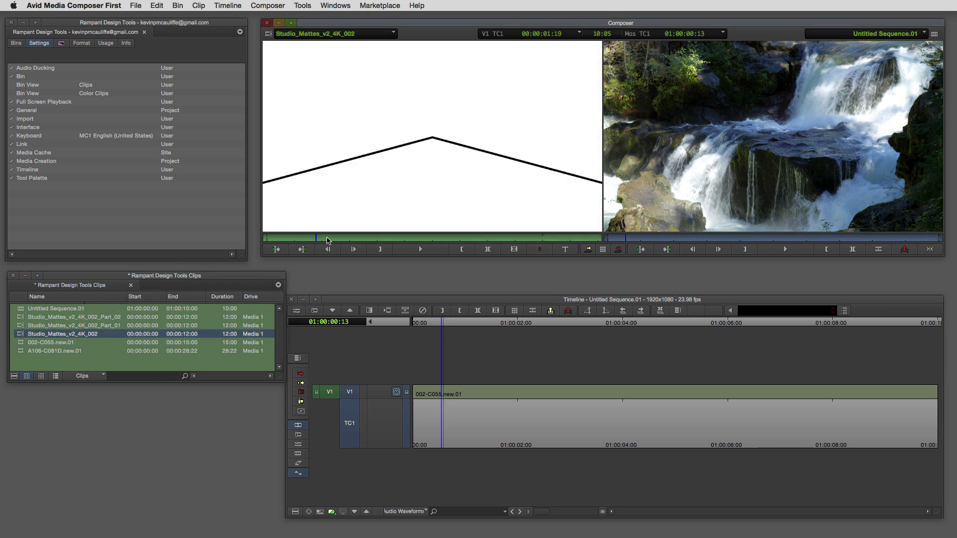
left_click(575, 238)
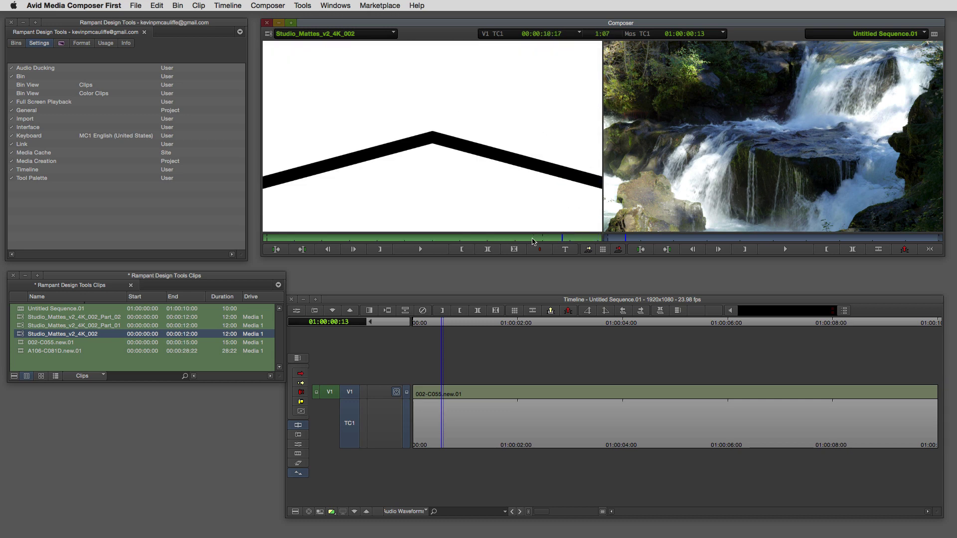
left_click(274, 249)
key("l")
key("l")
key("l")
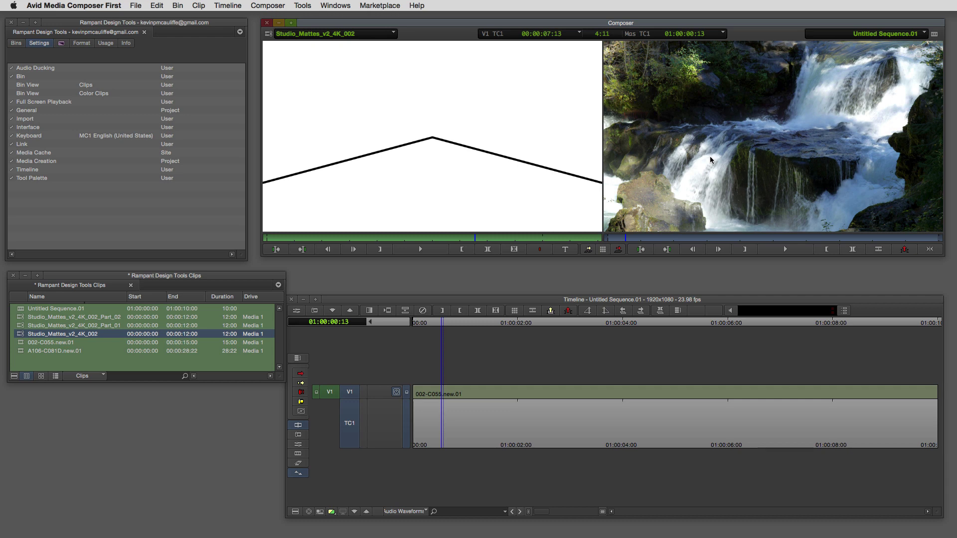
Add video track V2, patch the source video to it, and overwrite the full Studio_Mattes_v2_4K_002 clip from the sequence start
key("super+y")
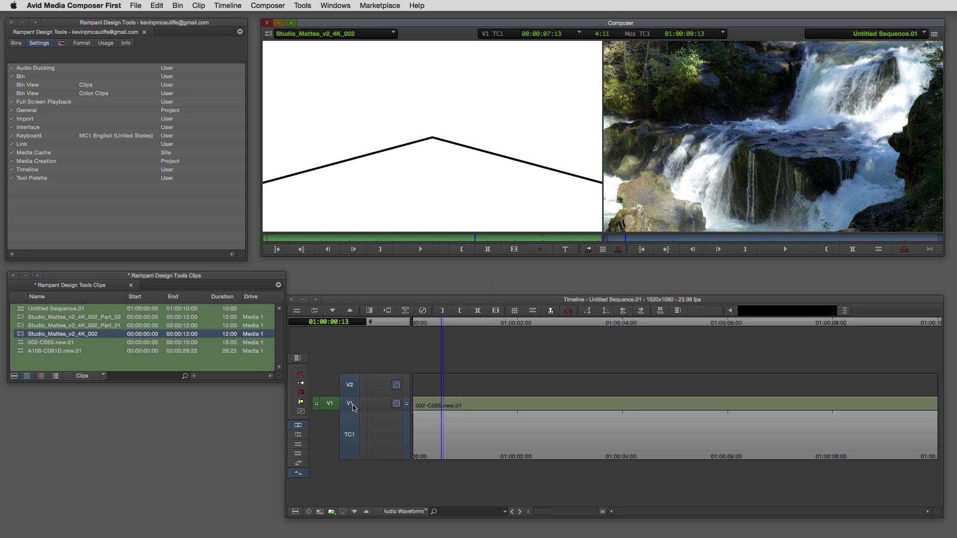
left_click_drag(354, 403, 352, 385)
left_click(402, 150)
key("t")
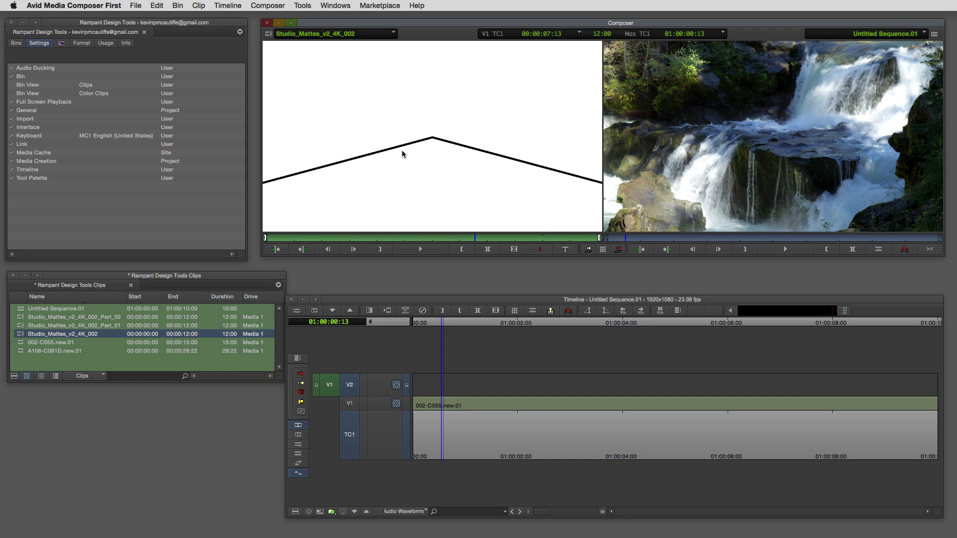
left_click(395, 403)
key("Home")
key("o")
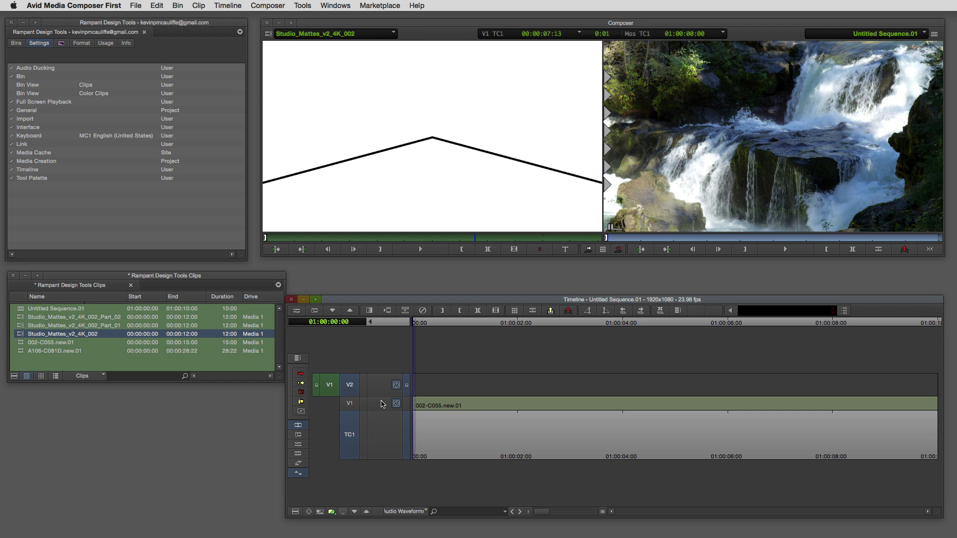
key("b")
Mark the gap after 002-C055.new.01 on V1 to measure how far the matte overruns it, and target V2 again
mouse_move(693, 404)
left_mouse_down()
mouse_move(897, 404)
mouse_move(690, 398)
left_mouse_up()
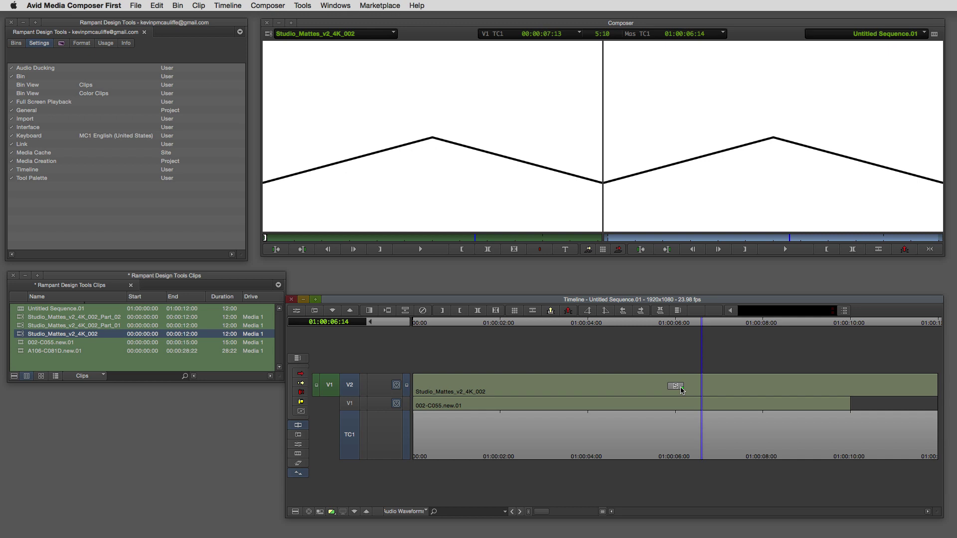
left_click(872, 401)
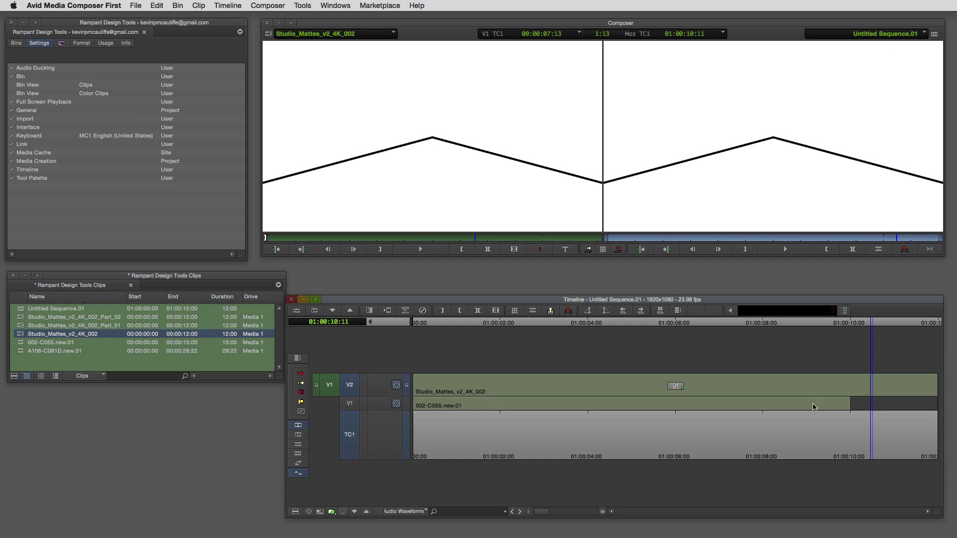
left_click(351, 387)
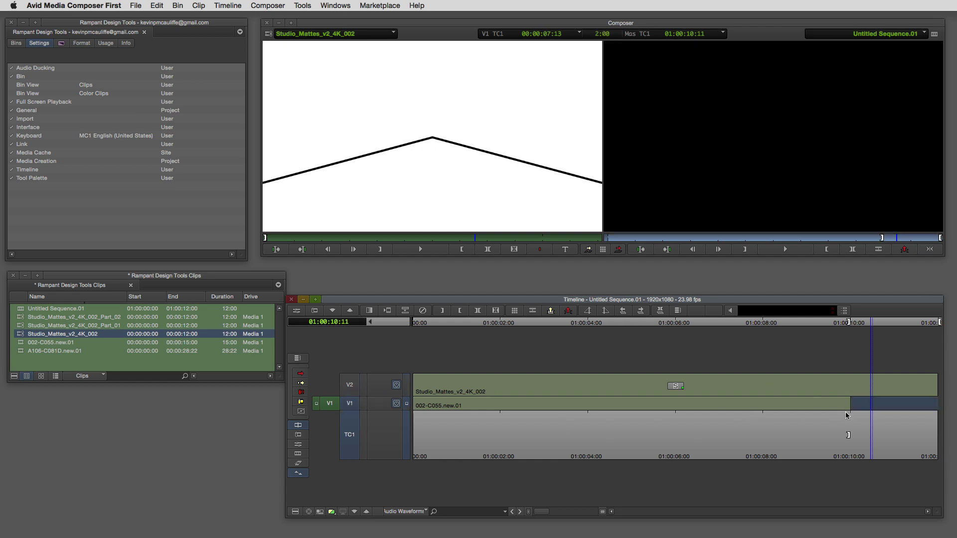
left_click(348, 392)
left_click(535, 393)
left_click_drag(552, 396, 715, 383)
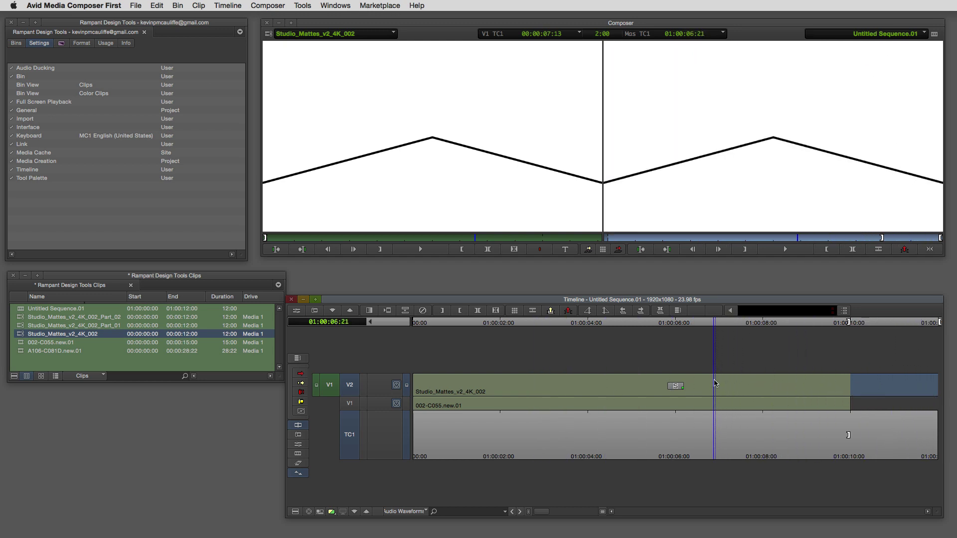
Extract a two-second section ending at 01:00:07:16 from the middle of the matte clip on V2
left_click_drag(673, 393, 665, 393)
key("i")
key("space")
key("o")
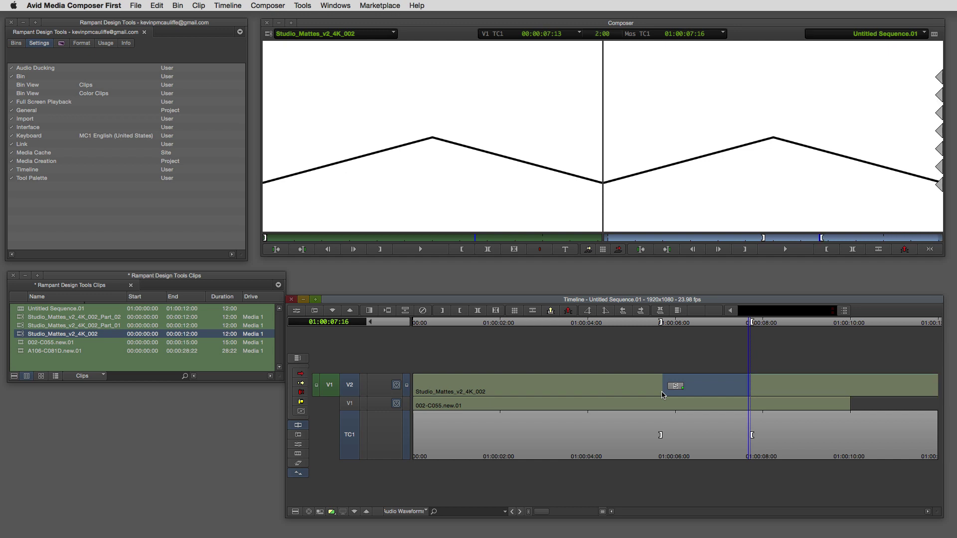
key("x")
left_click_drag(722, 395, 586, 392)
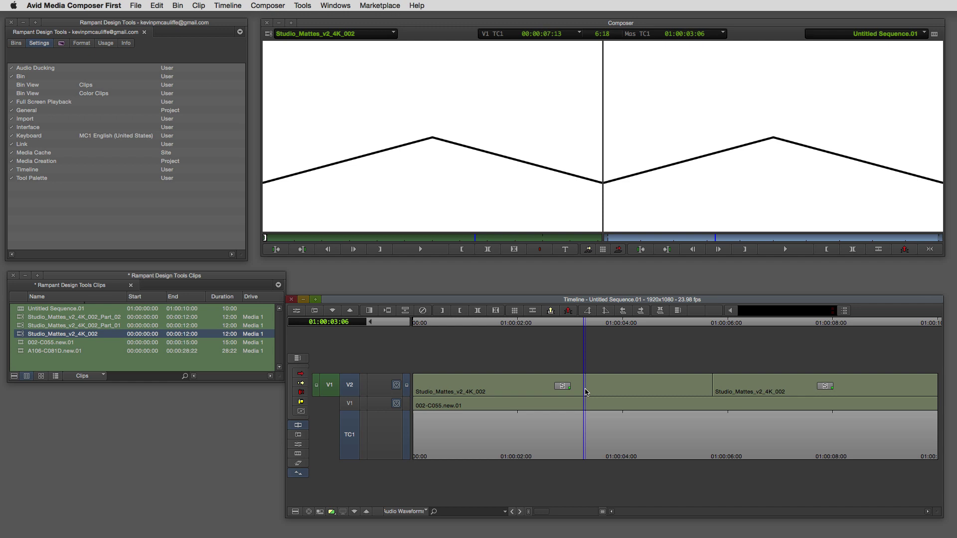
Apply a Matte Key to the first Studio_Mattes_v2_4K_002 segment on V2, enable Invert Key, and play the result
key("super+8")
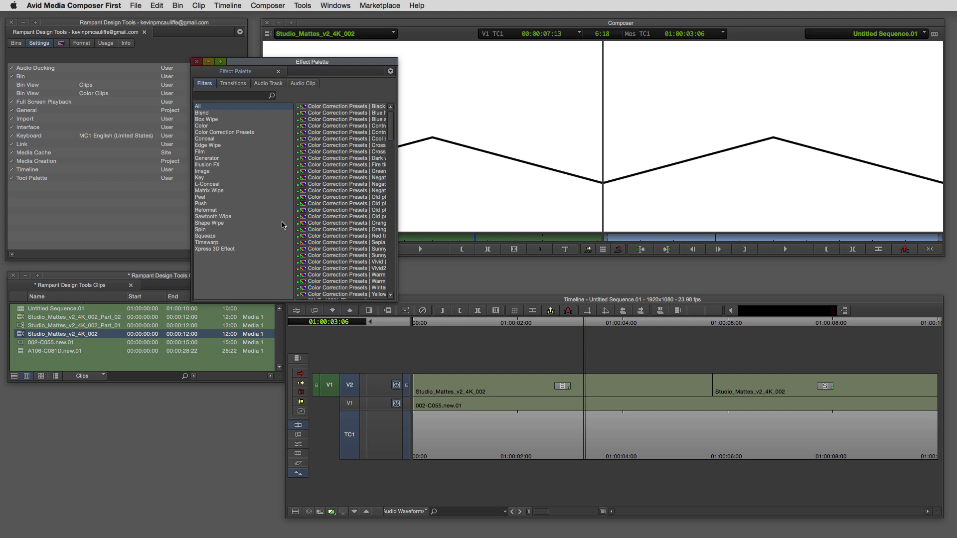
left_click(229, 180)
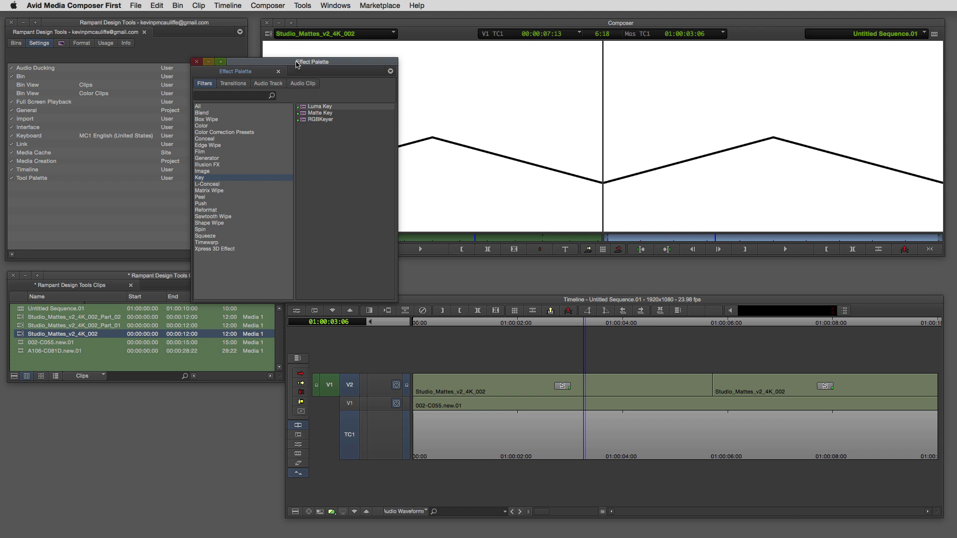
left_click_drag(303, 115, 578, 388)
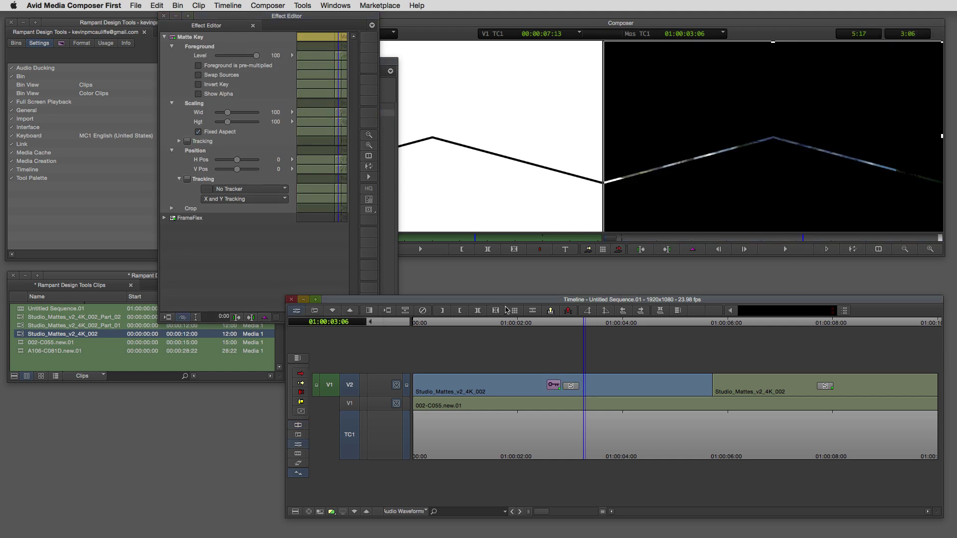
left_click_drag(327, 19, 203, 147)
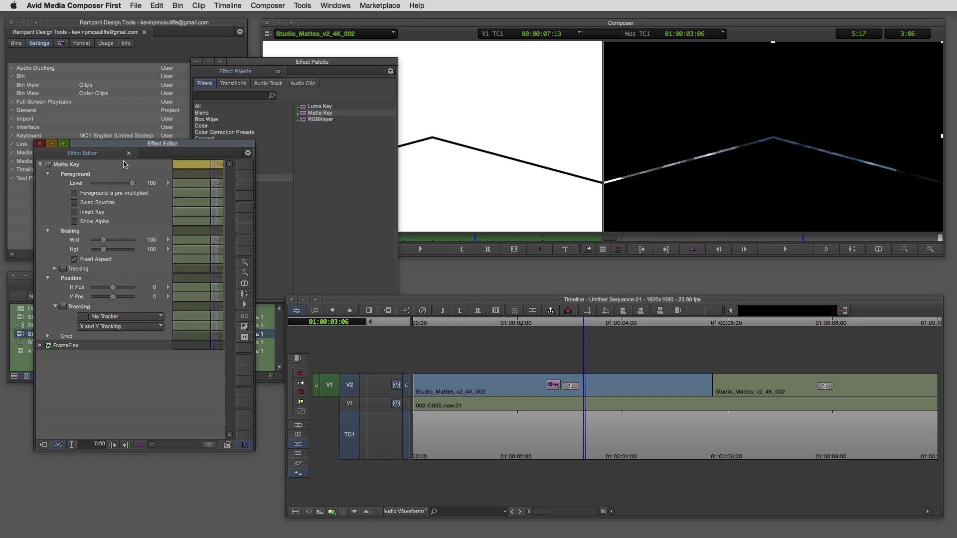
left_click(75, 212)
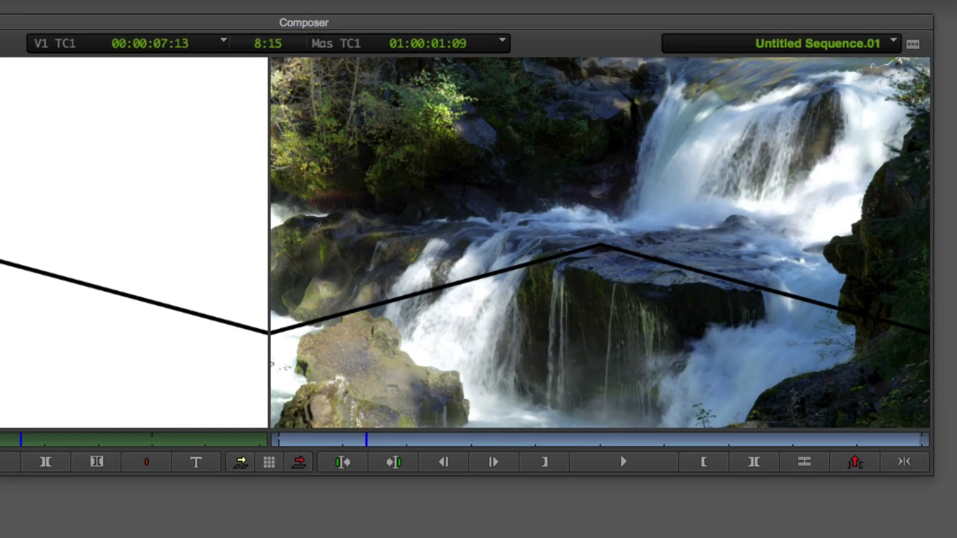
key("space")
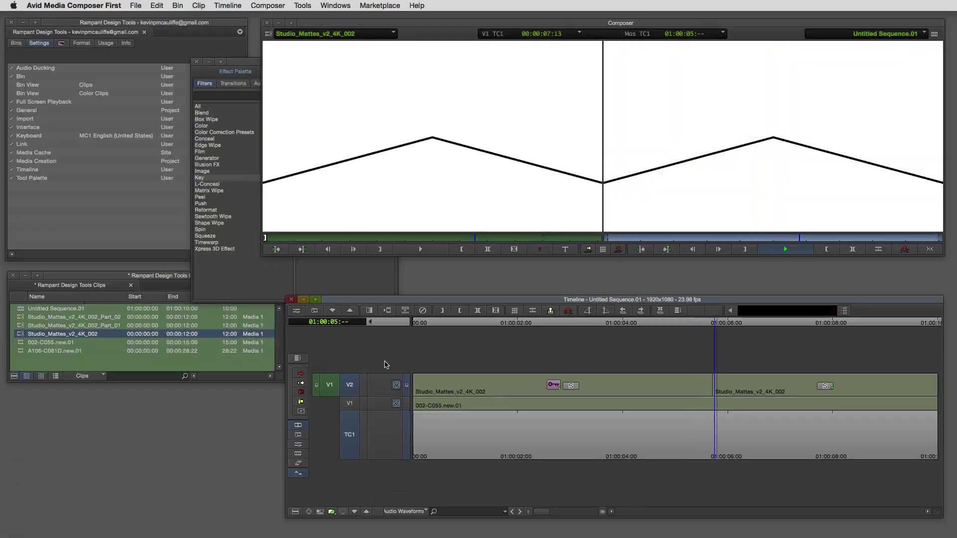
key("space")
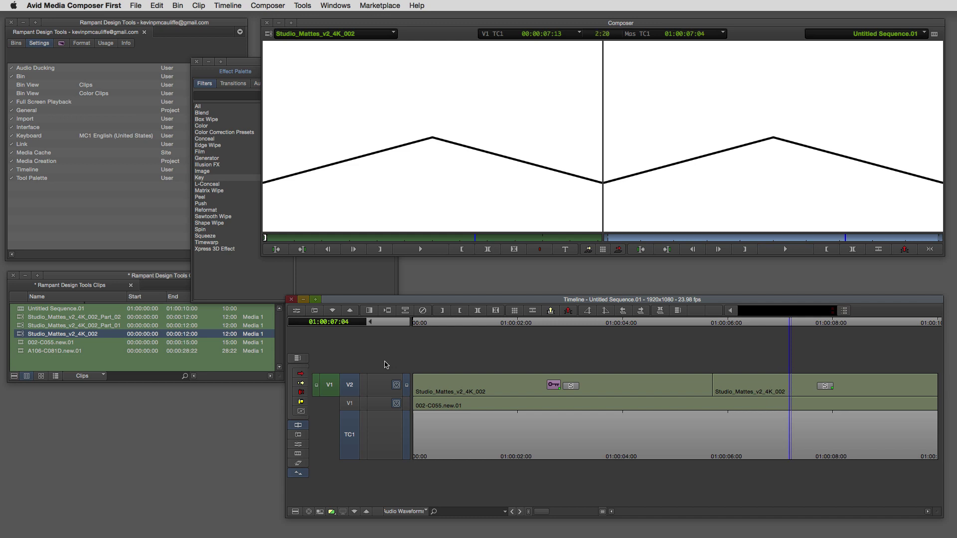
Copy the inverted Matte Key from the first matte segment to the second one on V2, play the sequence, and save
left_click(545, 394)
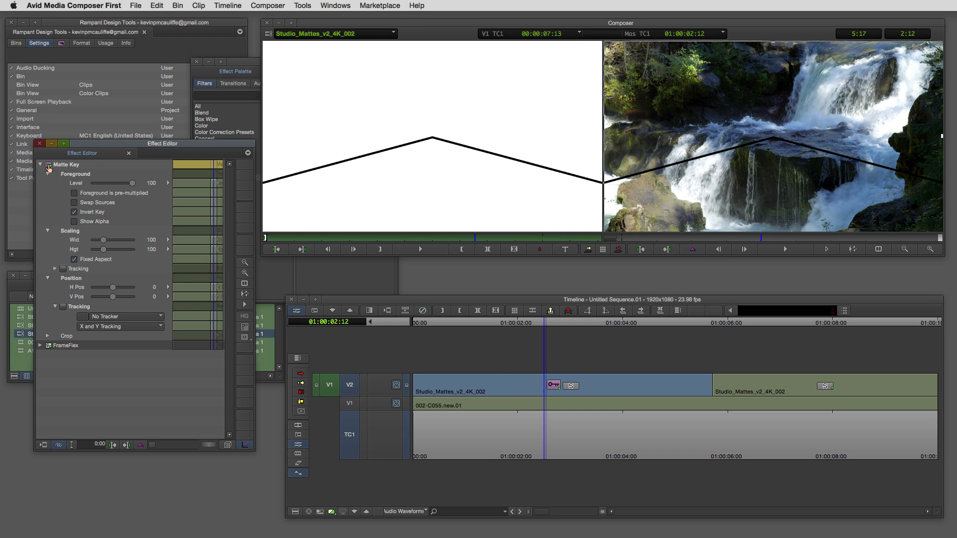
left_click(810, 391)
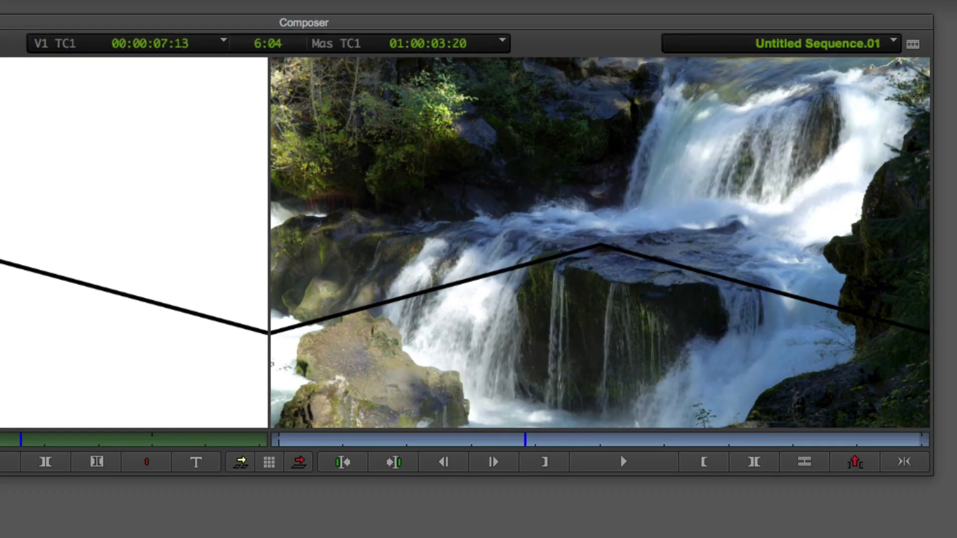
left_click(620, 453)
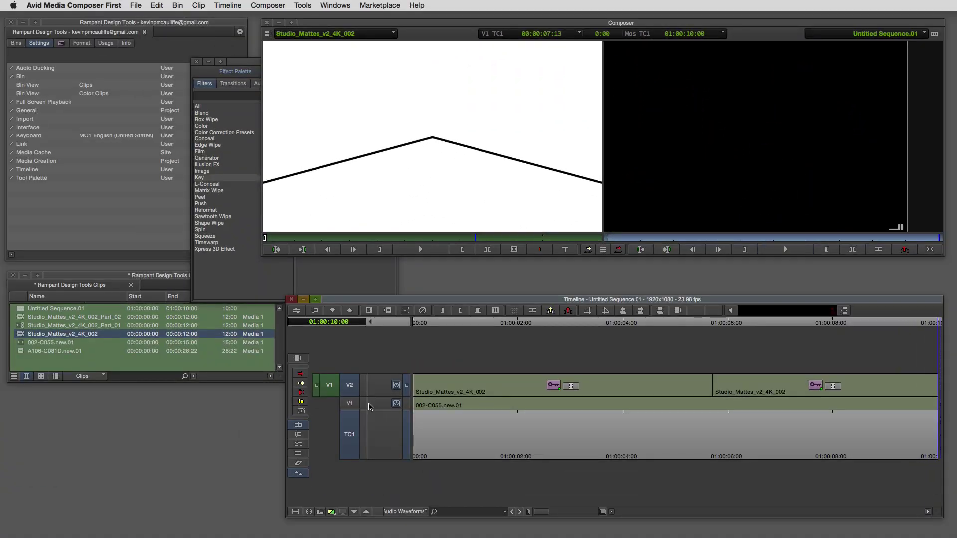
key("super+s")
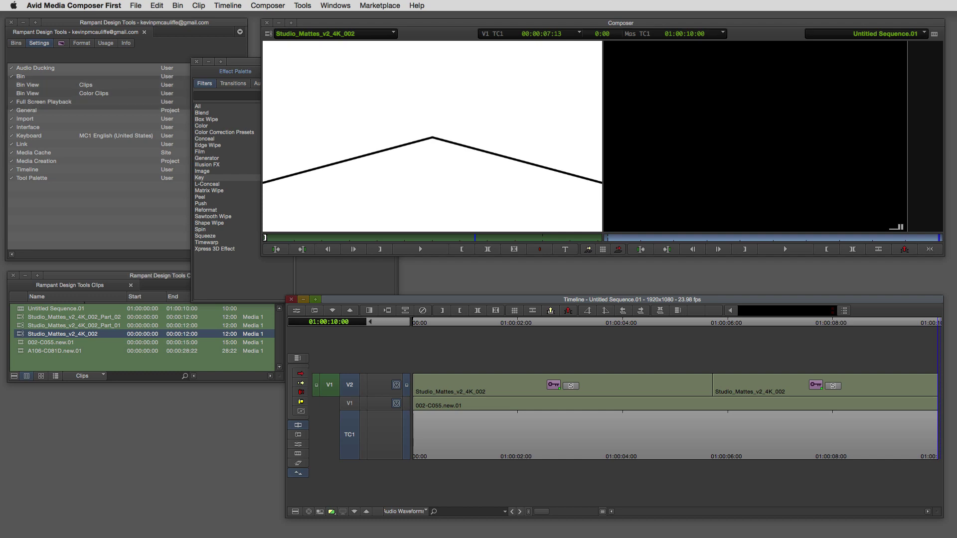
Load Studio_Mattes_v2_4K_002_Part_01 as the source clip and mark its full length
left_click_drag(548, 405, 589, 405)
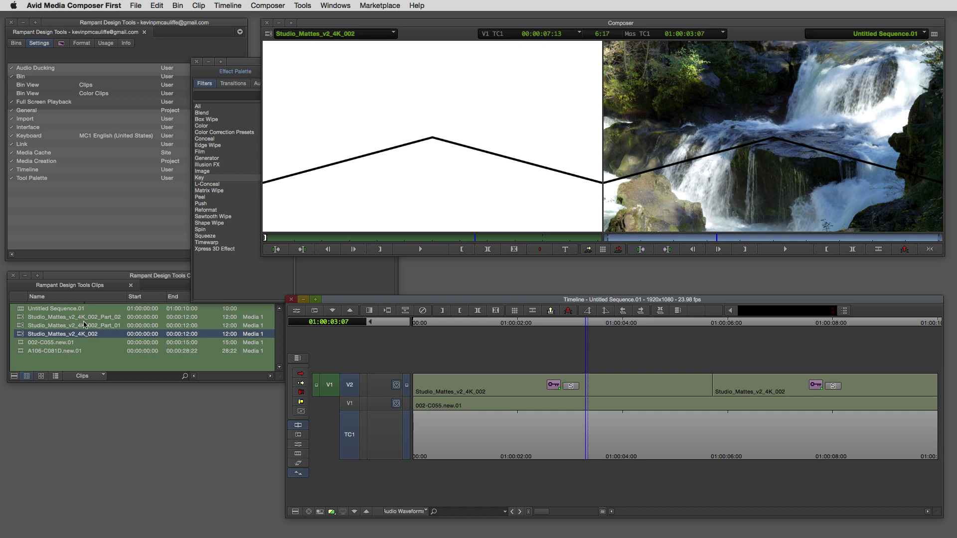
left_click(19, 328)
left_click_drag(19, 327, 396, 169)
left_click_drag(328, 242, 252, 239)
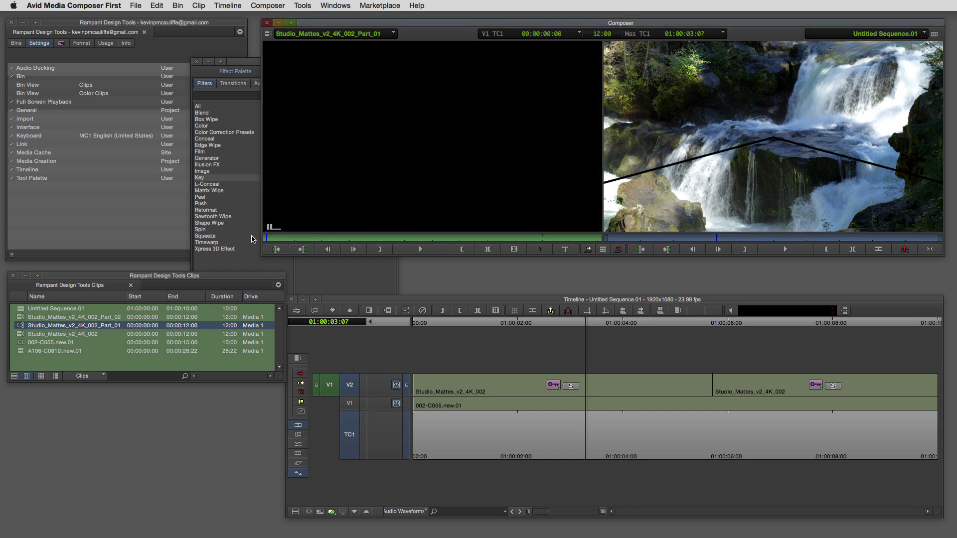
key("t")
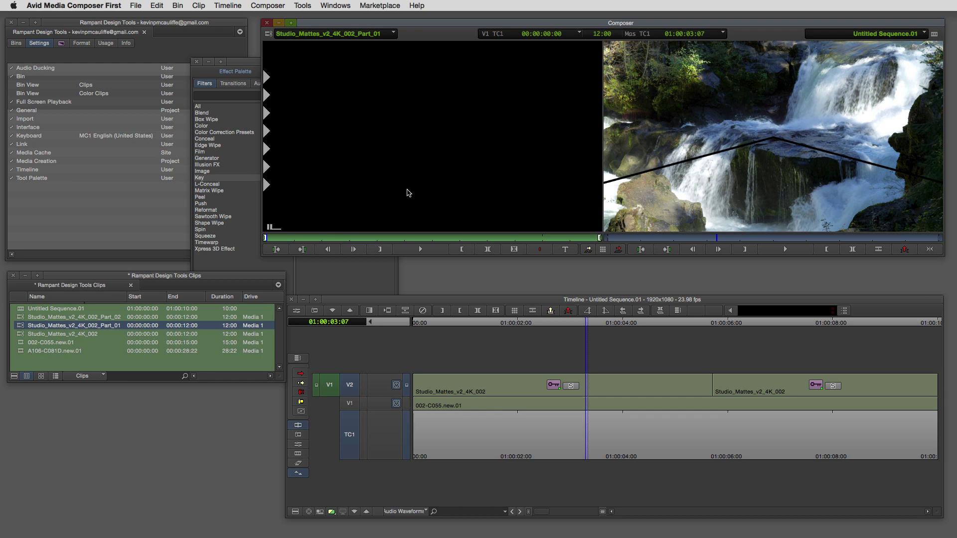
Overwrite both Studio_Mattes_v2_4K_002 segments on V2 with Studio_Mattes_v2_4K_002_Part_01
left_click(500, 392)
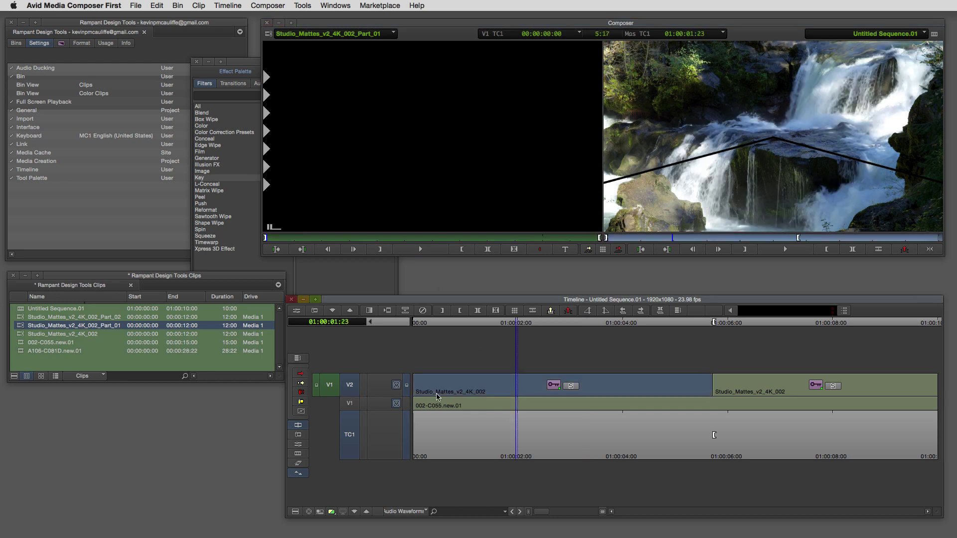
key("b")
left_click_drag(595, 398, 755, 395)
key("t")
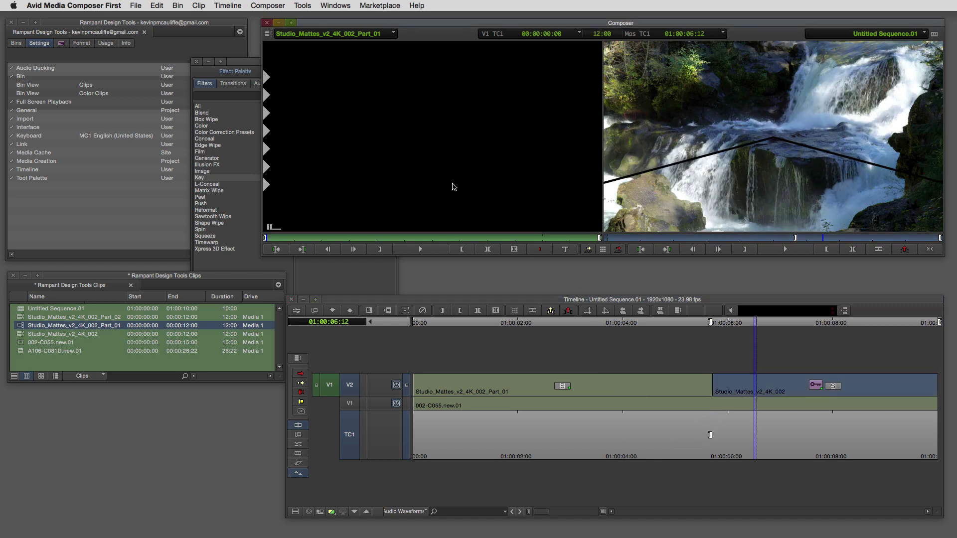
key("b")
Apply a Matte Key to the first Part_01 segment on V2, enable Invert Key, and scrub through the result
left_click_drag(758, 385, 385, 398)
key("super+8")
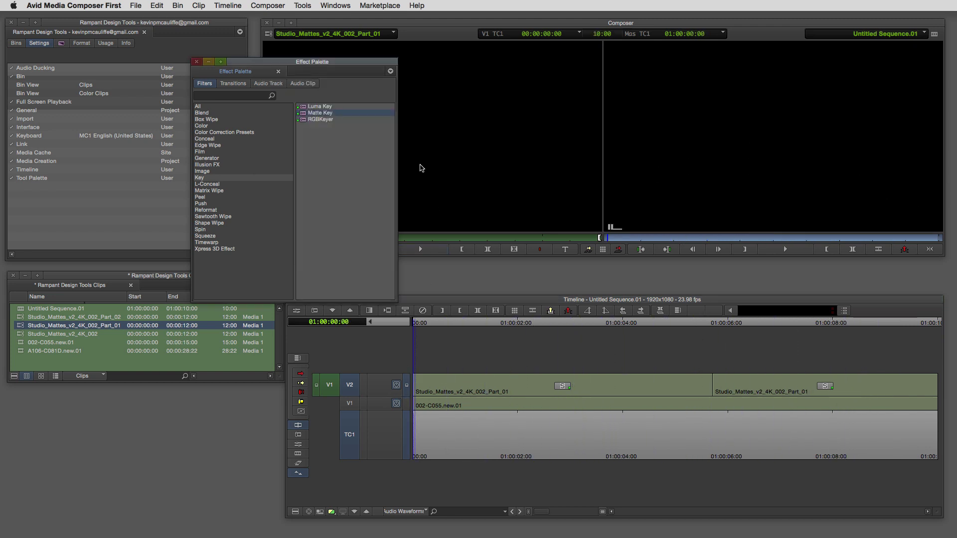
left_click_drag(310, 114, 518, 390)
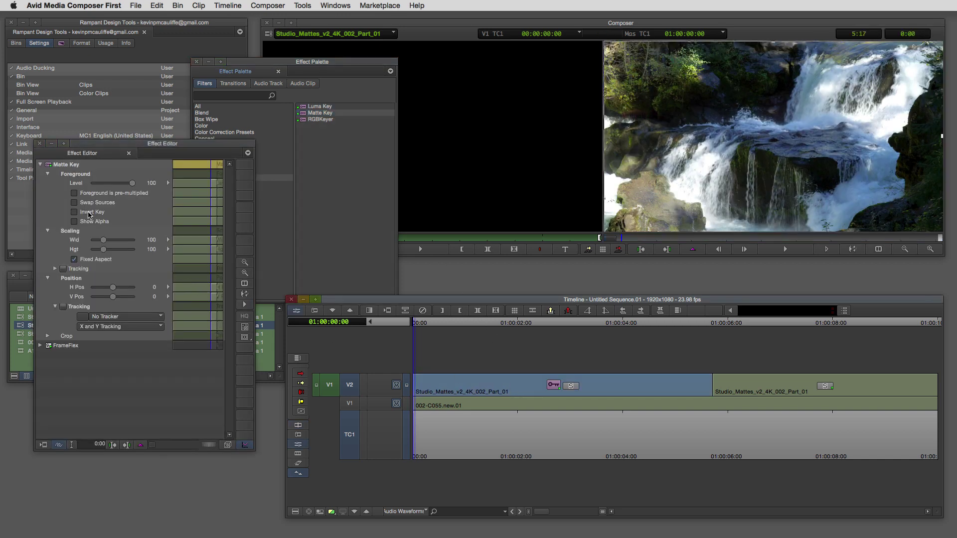
left_click(74, 211)
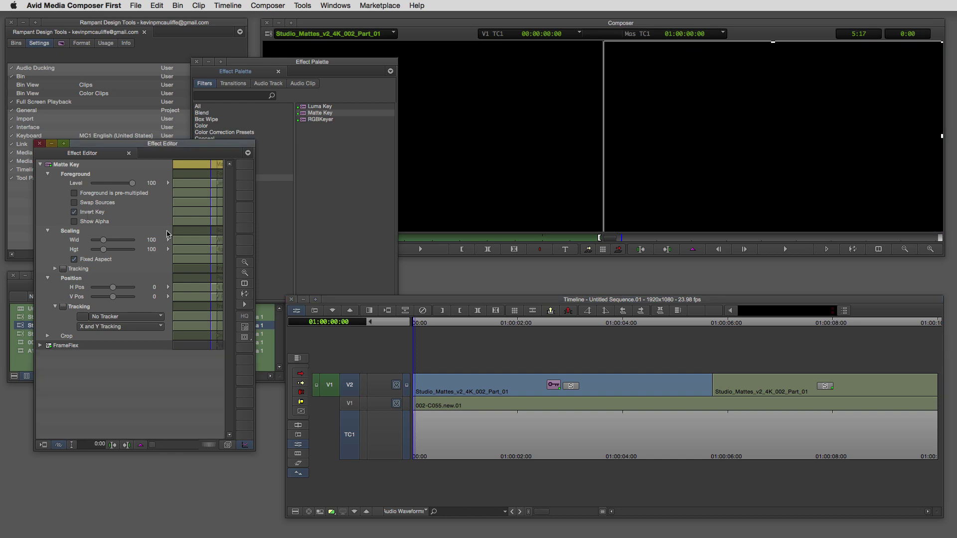
left_click(426, 378)
left_click_drag(425, 399, 597, 396)
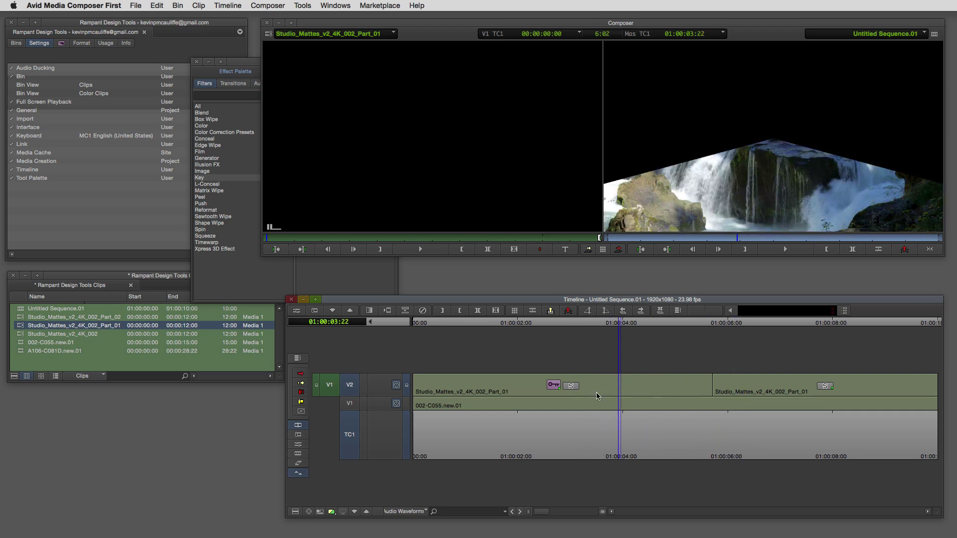
Copy the inverted Matte Key from the first Part_01 segment to the second one on V2 and scrub through both
double_click(597, 396)
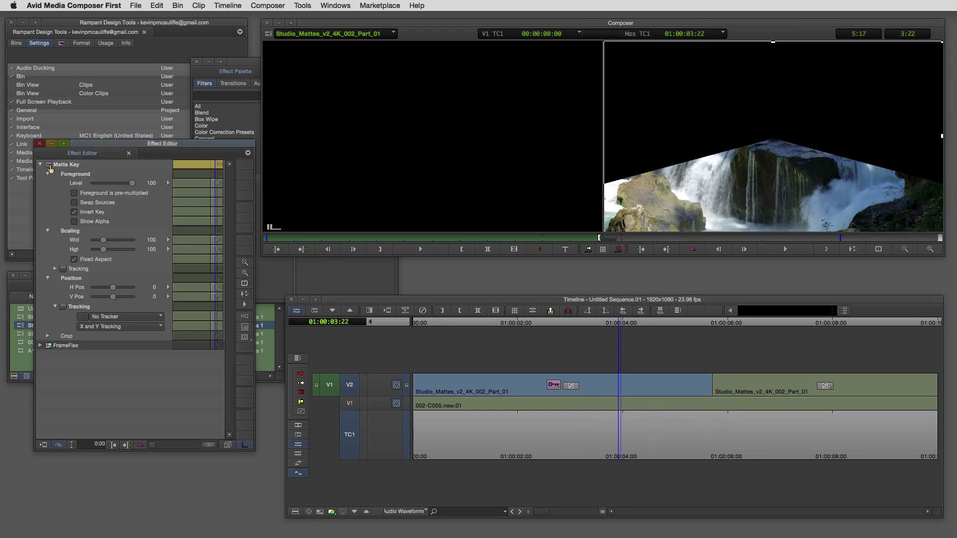
left_click(744, 382)
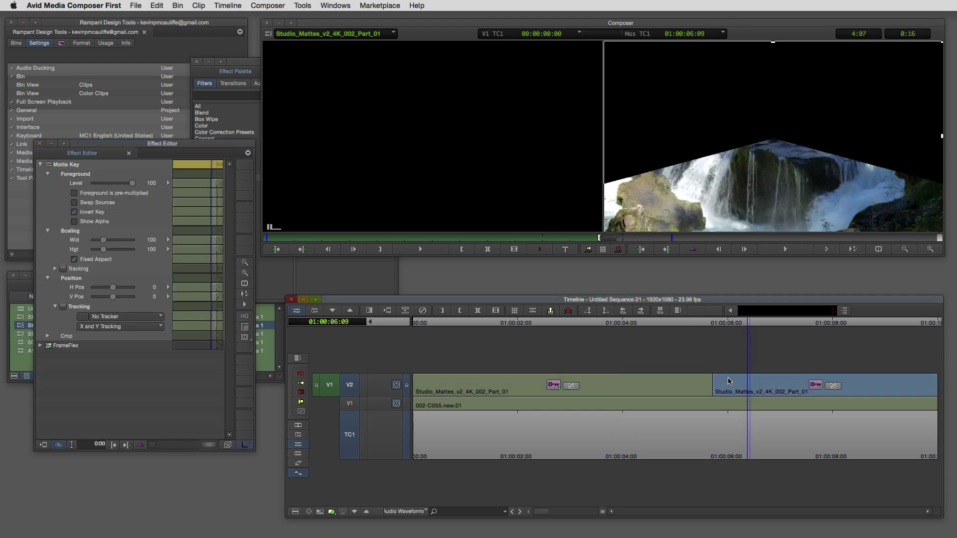
left_click(554, 393)
left_click_drag(574, 393, 511, 394)
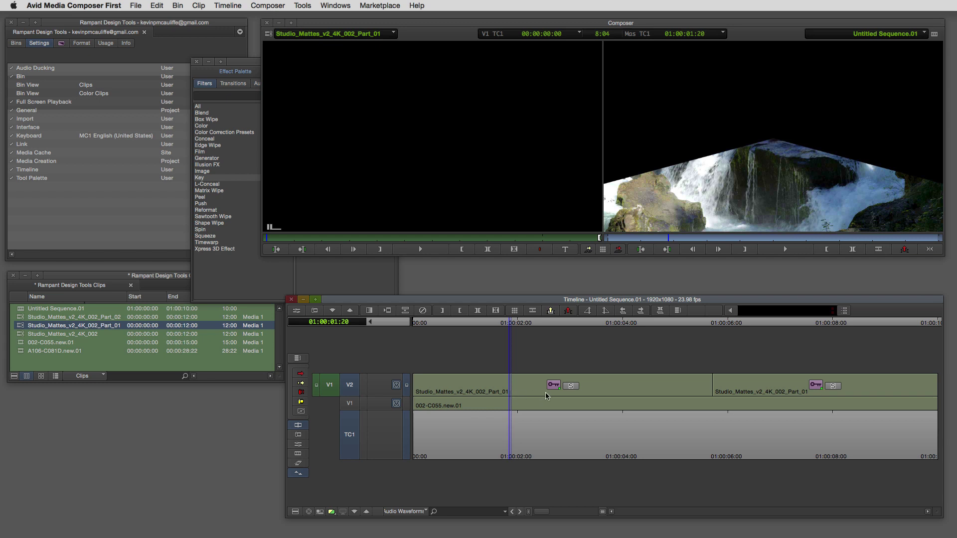
Add video tracks V3 and V4, load A106-C081D.new.01 as the source, and cue it to 00:00:00:08
key("super+y")
key("super+y")
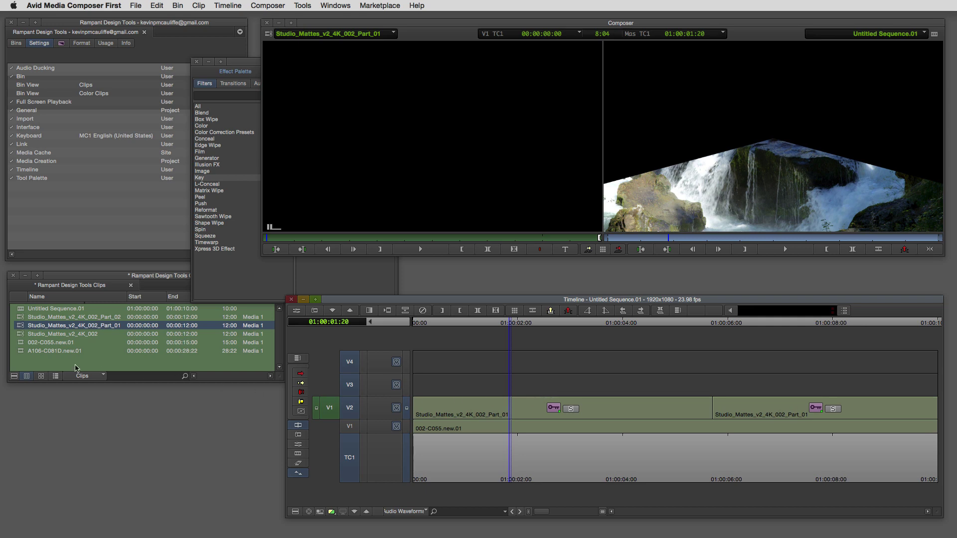
double_click(22, 351)
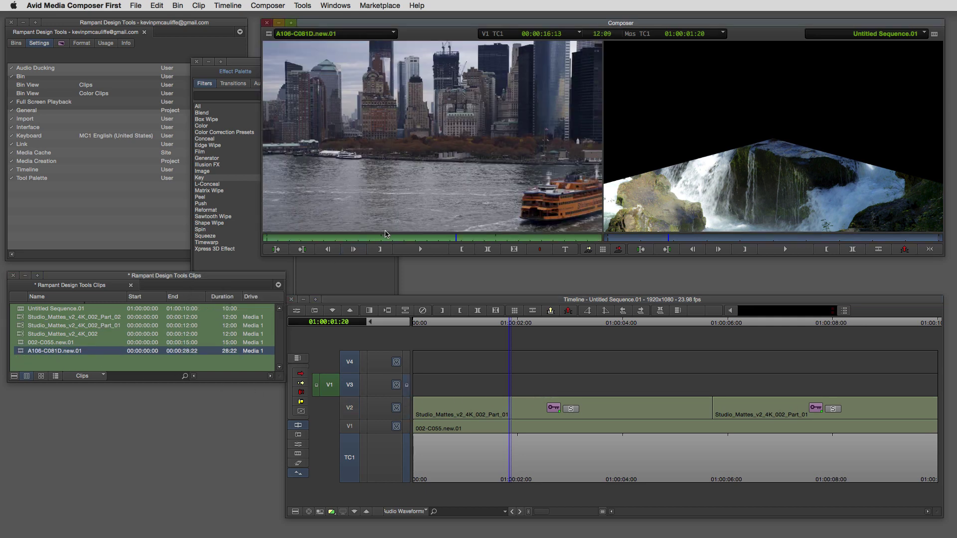
left_click(338, 238)
left_click_drag(333, 242, 302, 240)
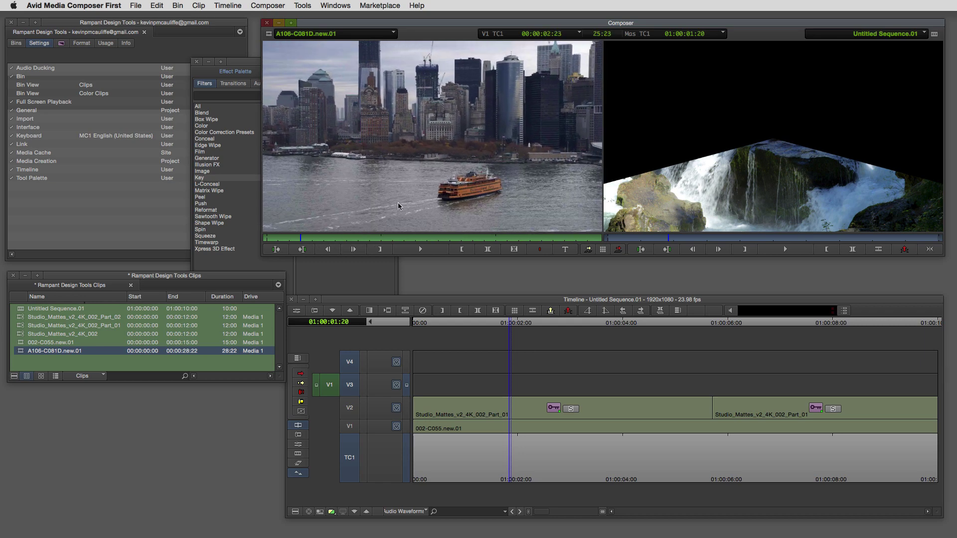
left_click_drag(357, 242, 268, 239)
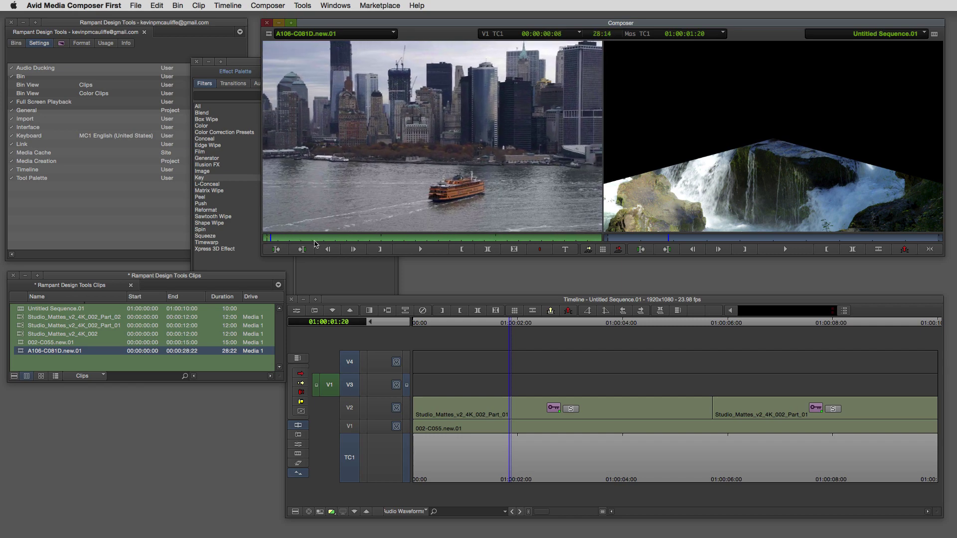
Mark an In point at the current source frame and overwrite A106-C081D.new.01 onto V3 across the whole sequence
left_click(383, 250)
left_click(470, 399)
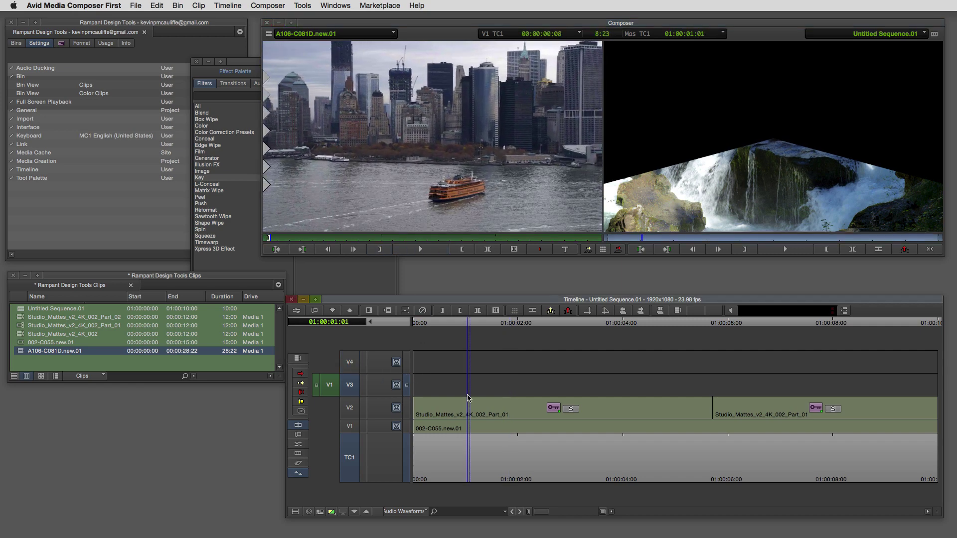
key("b")
left_click(505, 397)
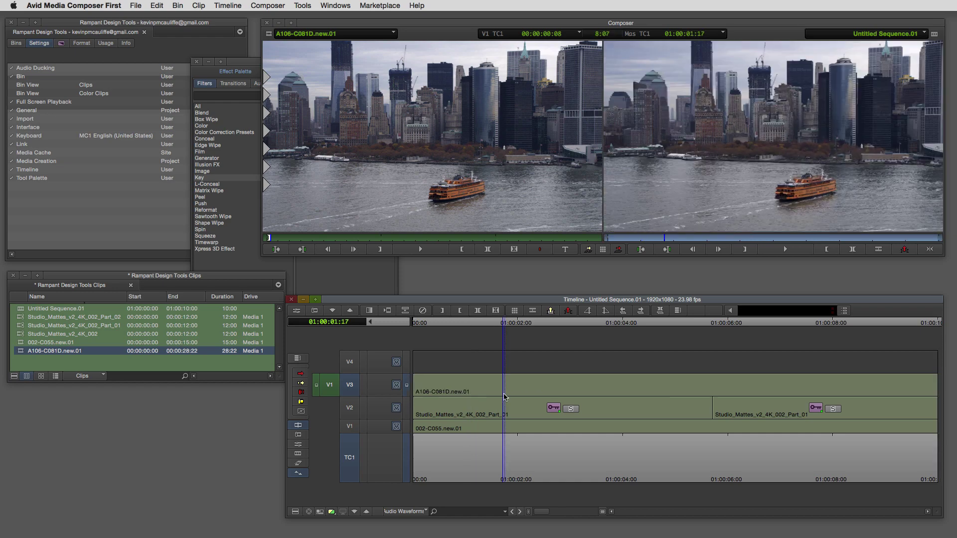
left_click(474, 397)
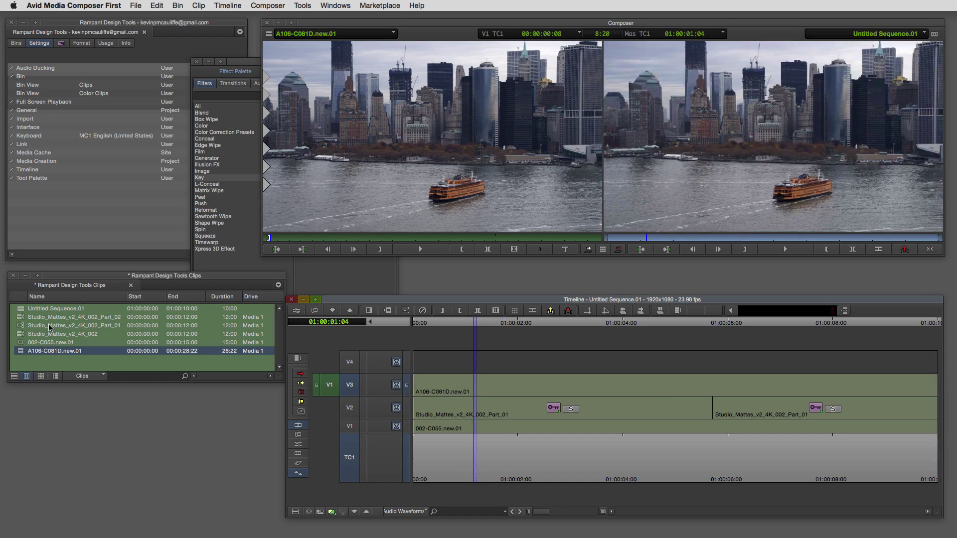
Overwrite Studio_Mattes_v2_4K_002_Part_02 onto V4 as two segments matching the matte segments on V2
left_click_drag(20, 317, 447, 173)
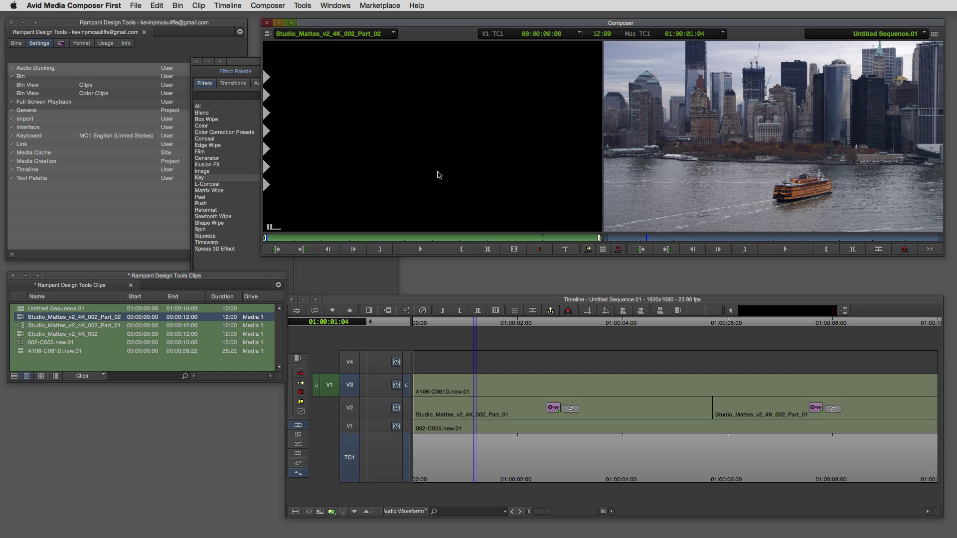
left_click(451, 401)
key("b")
left_click_drag(543, 372, 770, 367)
key("h")
key("t")
left_click_drag(583, 236, 600, 236)
key("b")
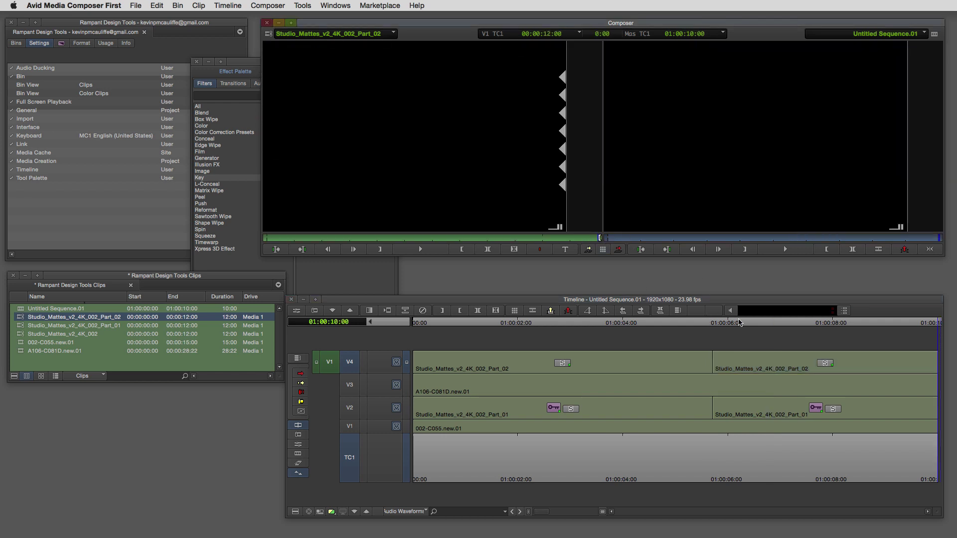
Copy the inverted Matte Key from the first V2 matte segment to both Part_02 segments on V4 and scrub the composite
left_click_drag(775, 369, 503, 371)
left_click(519, 413)
key("super+8")
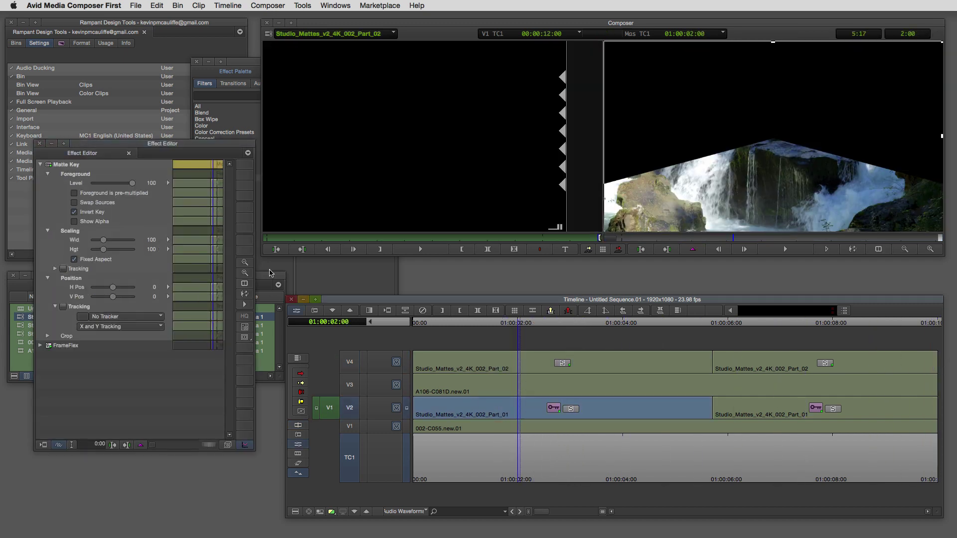
left_click_drag(51, 168, 513, 363)
left_click_drag(66, 165, 770, 363)
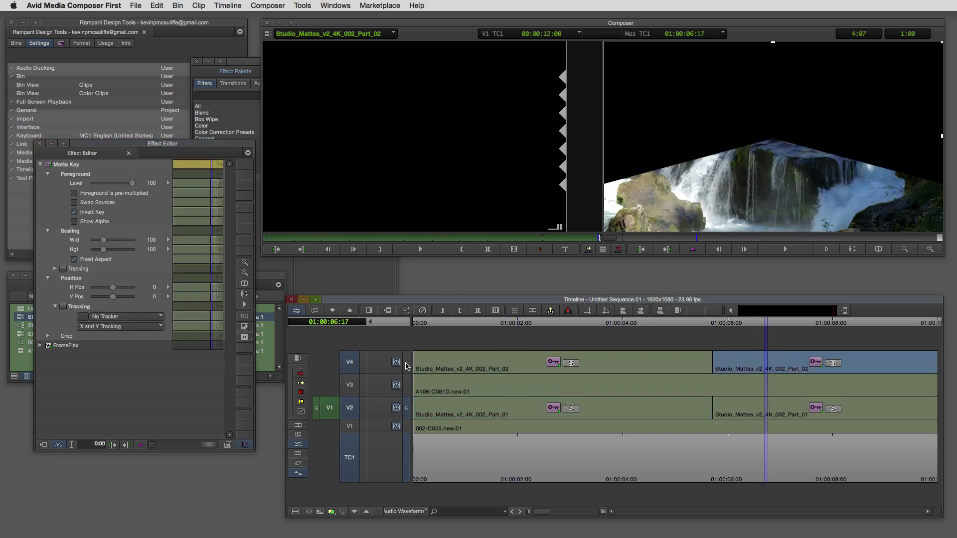
key("super+8")
left_click_drag(483, 377, 550, 376)
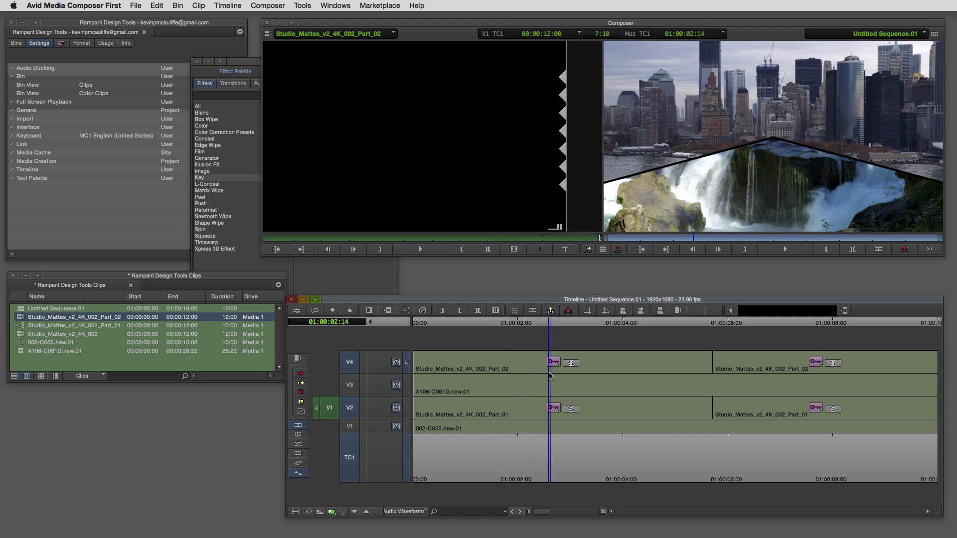
left_click_drag(557, 375, 531, 377)
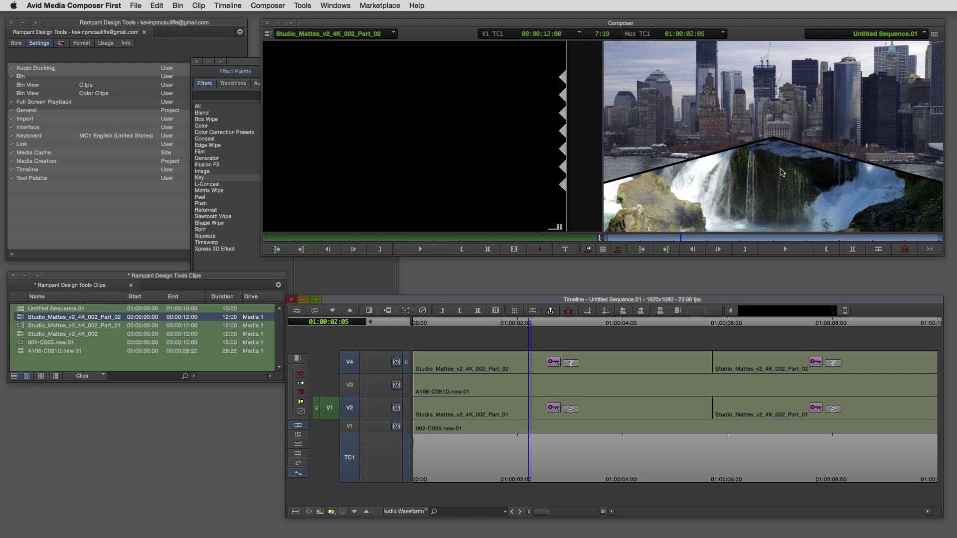
Apply a 3D Warp to 002-C055.new.01 on V1, move its image down within the lower matte, and play the sequence
key("super+8")
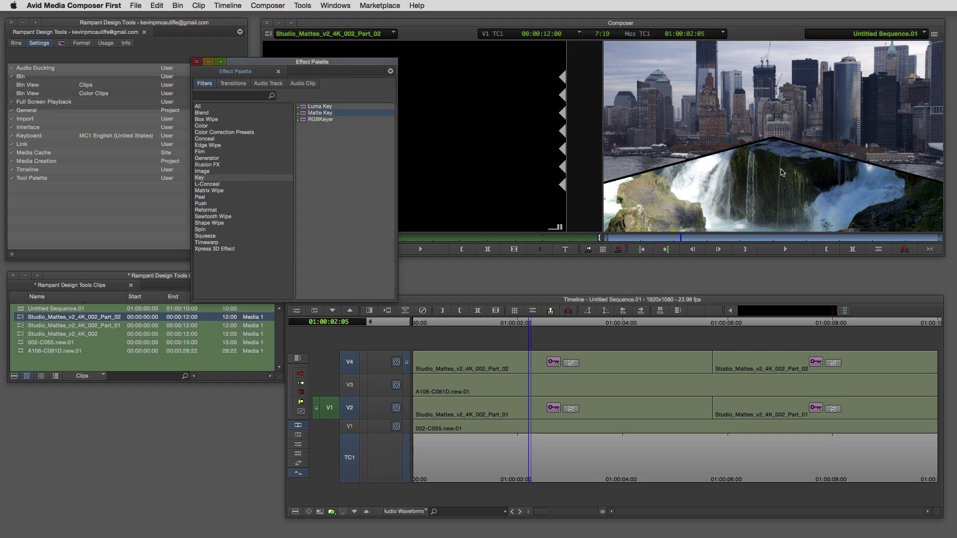
left_click(217, 114)
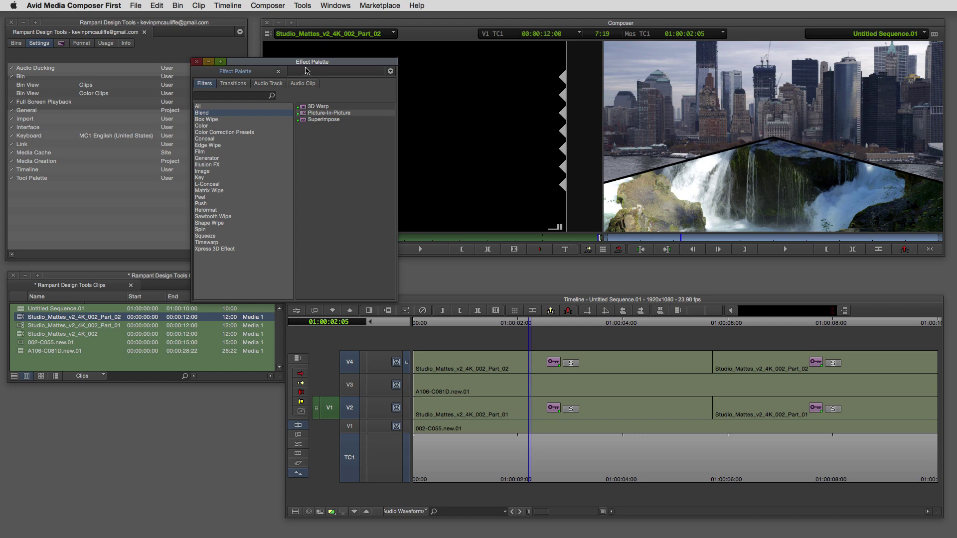
left_click_drag(303, 108, 590, 427)
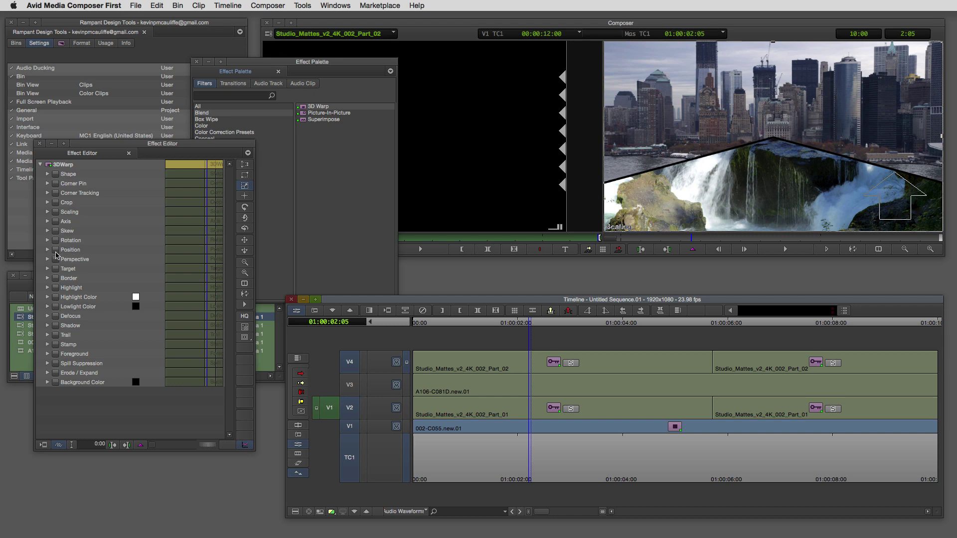
left_click(770, 159)
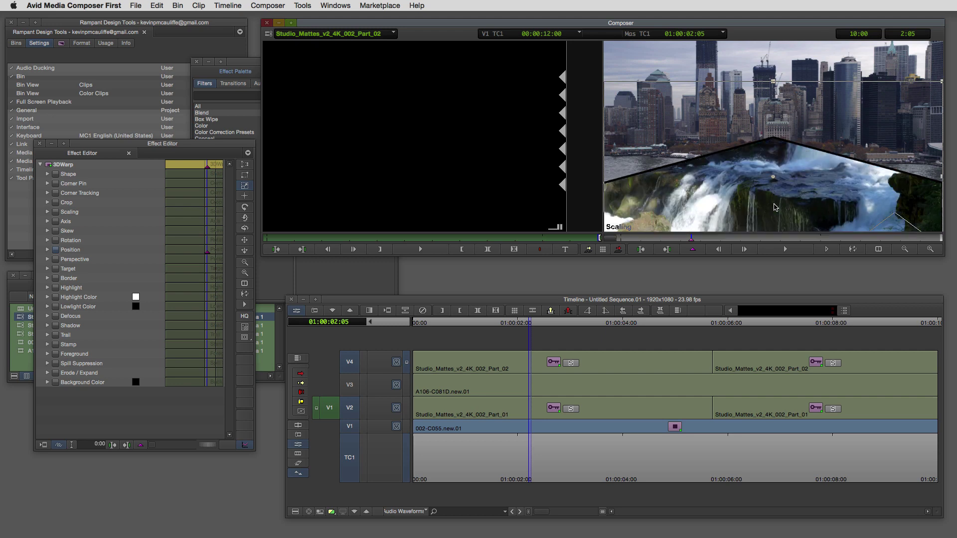
left_click_drag(787, 208, 787, 195)
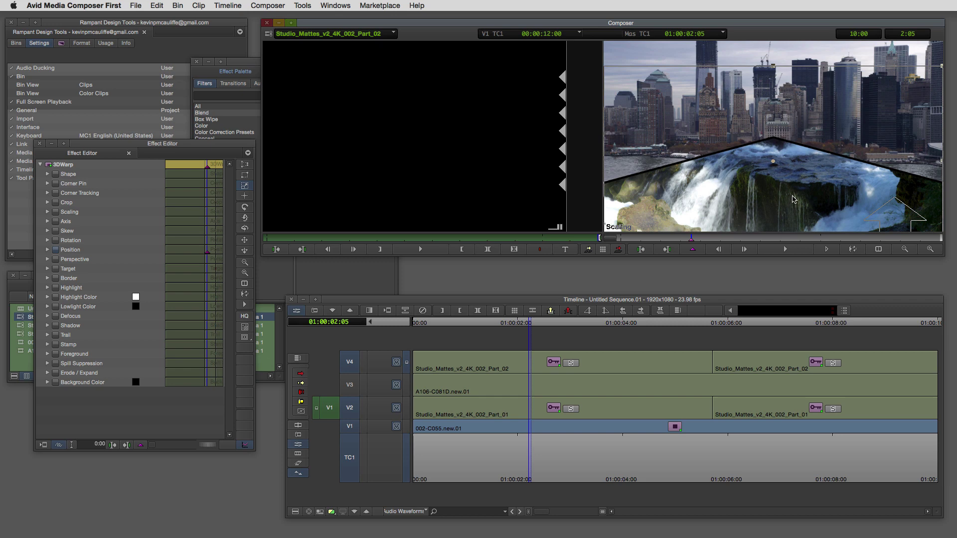
left_click(692, 249)
left_click(457, 391)
key("space")
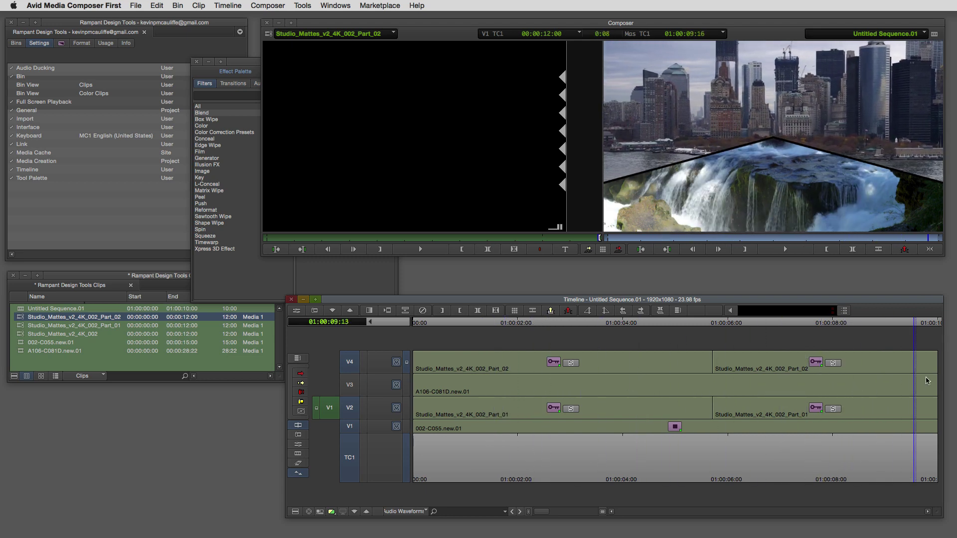
Mark a 22-frame section ending at 01:00:06:03 around the matte edit, with only V4 targeted
left_click_drag(808, 383, 737, 377)
key("i")
key("o")
left_click(349, 427)
left_click(349, 409)
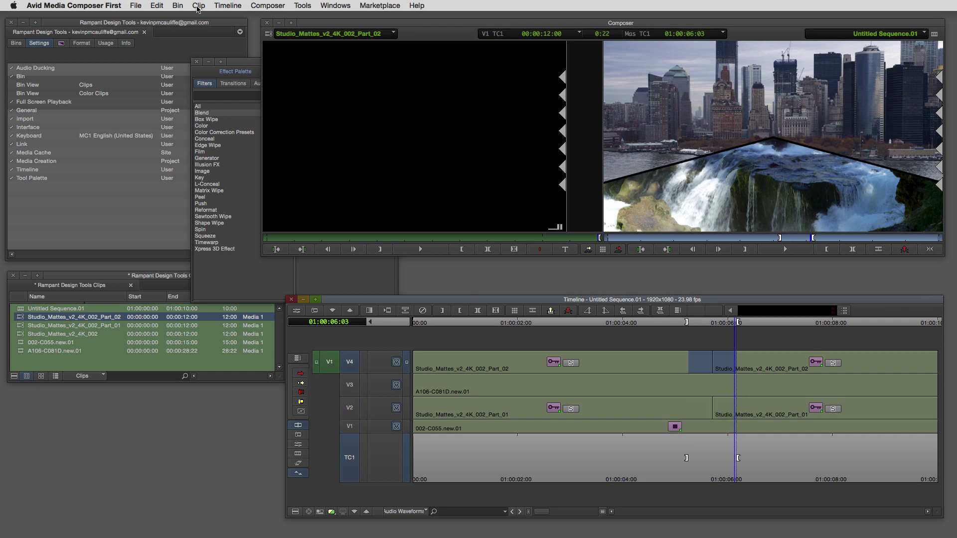
Bring up the Render In/Out options for the marked section and dismiss them without rendering
left_click(228, 6)
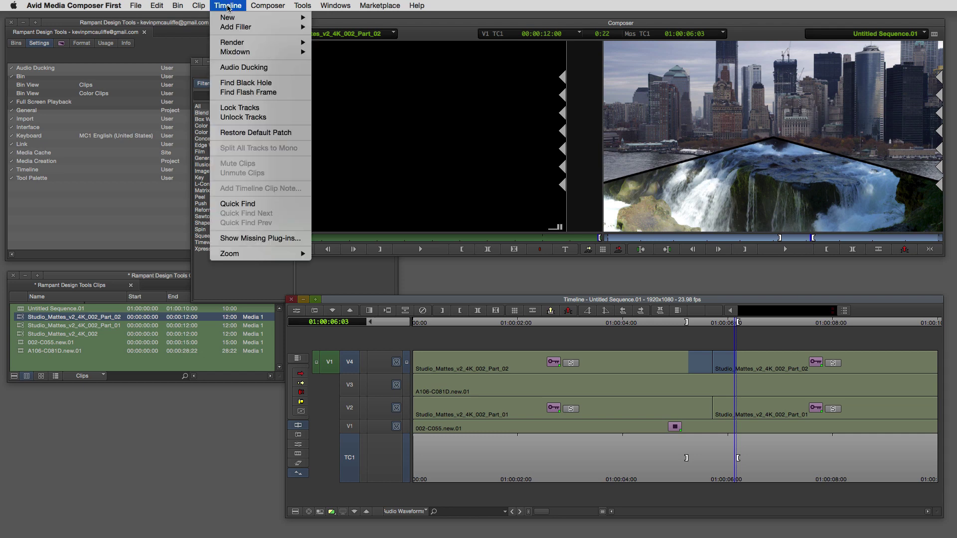
mouse_move(232, 44)
left_click(333, 52)
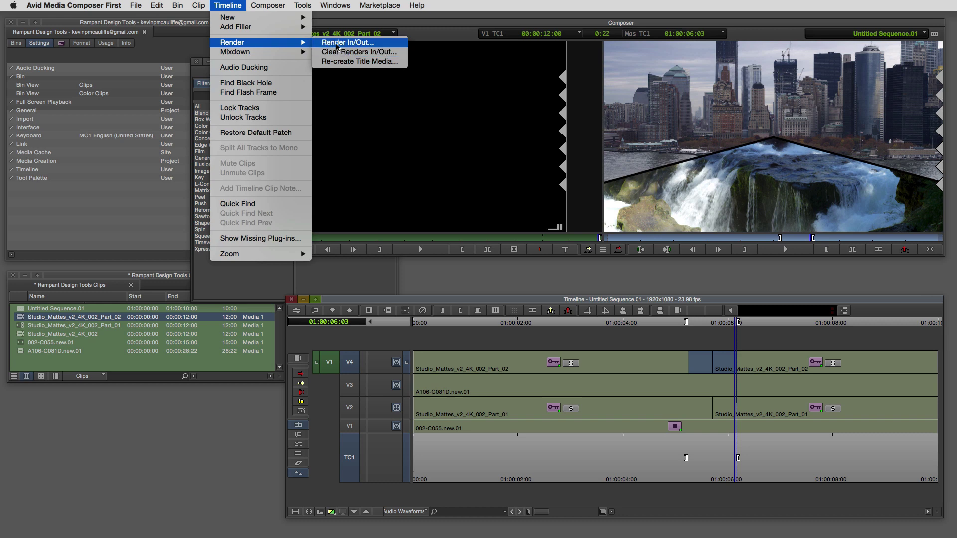
left_click(632, 320)
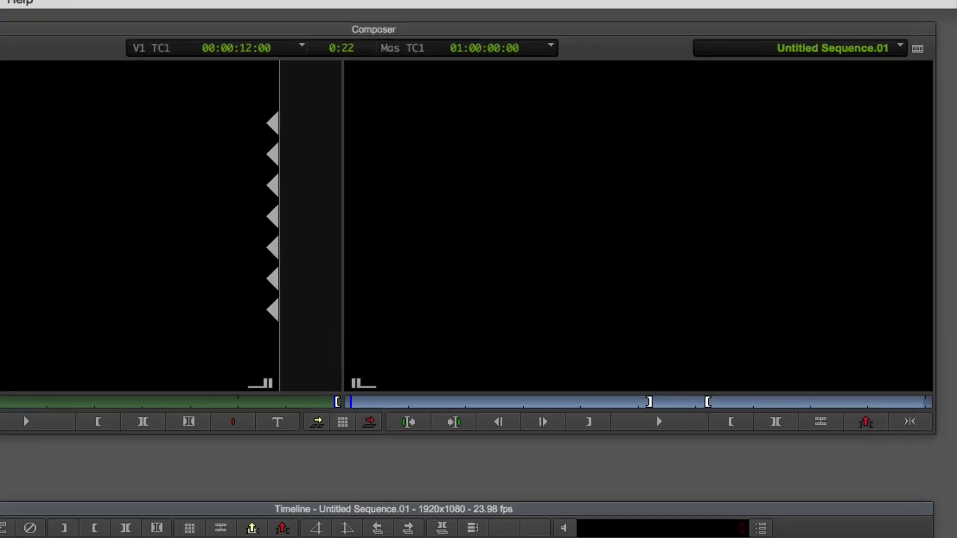
Play the finished two-matte composite from the start of the sequence and stop near its end
key("space")
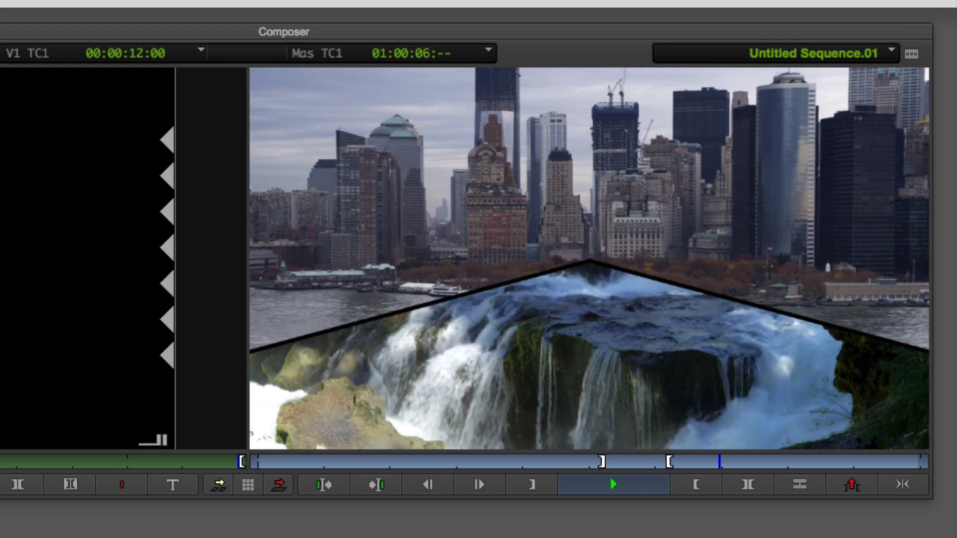
left_click(609, 475)
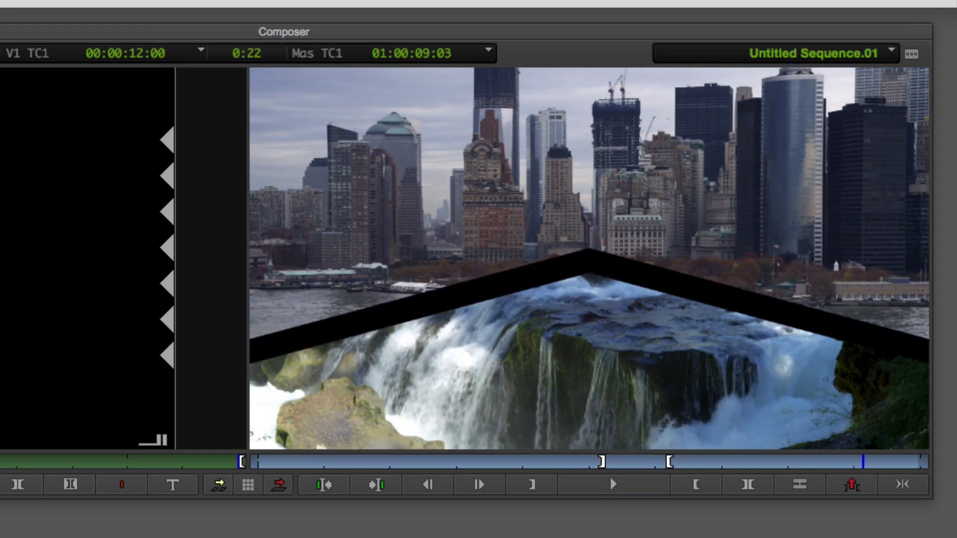
left_click(609, 476)
key("j")
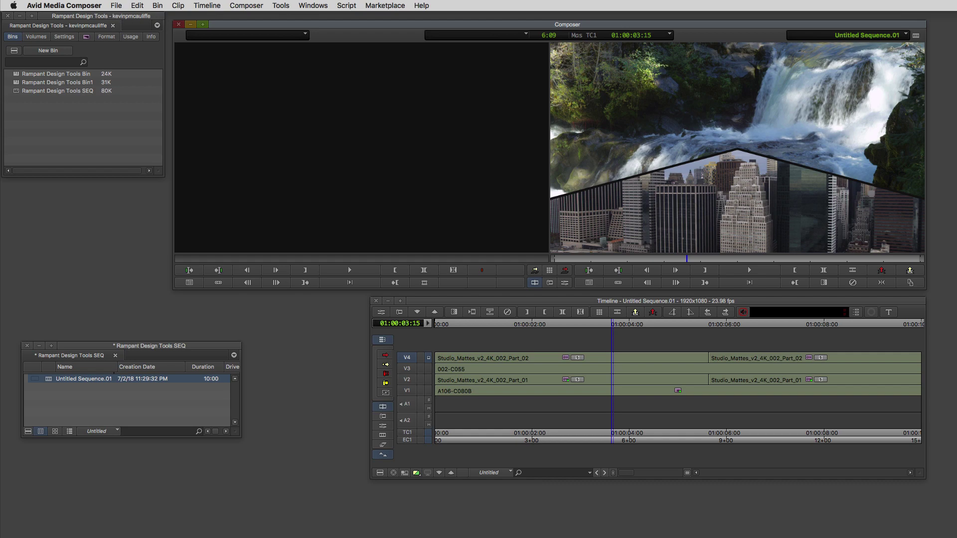
Switch to Avid Media Composer and play the alternate sequence, with 002-C055 on V3 and A106-C080B on V1, from its start
left_click(556, 379)
key("Home")
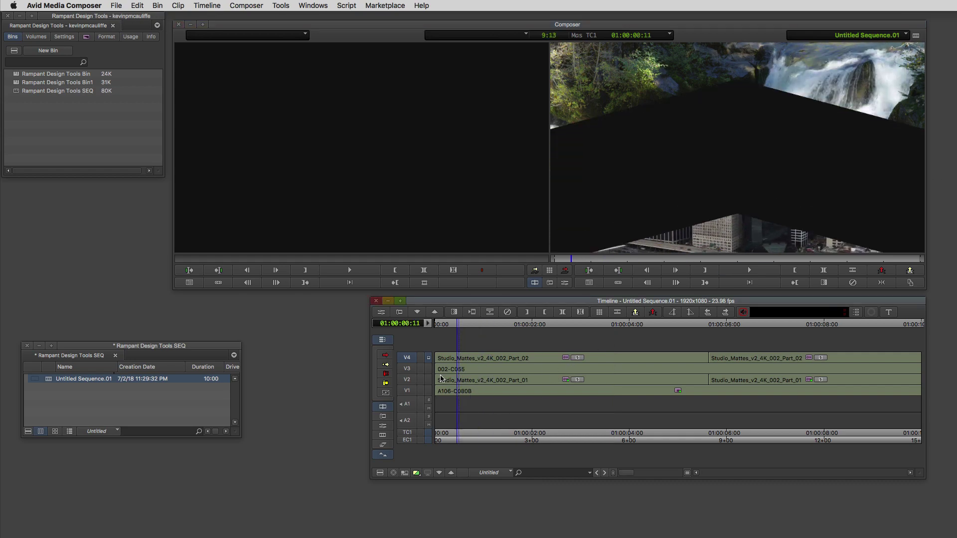
left_click(749, 270)
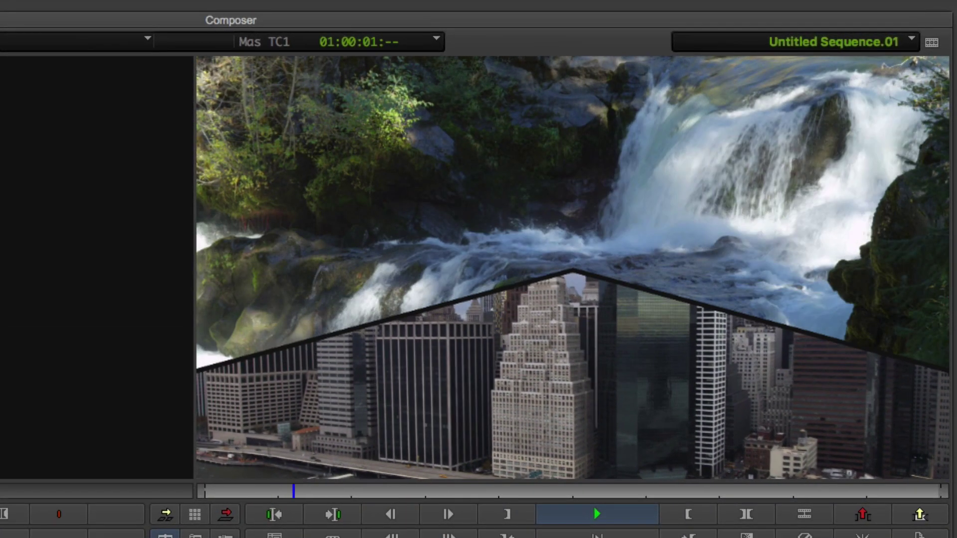